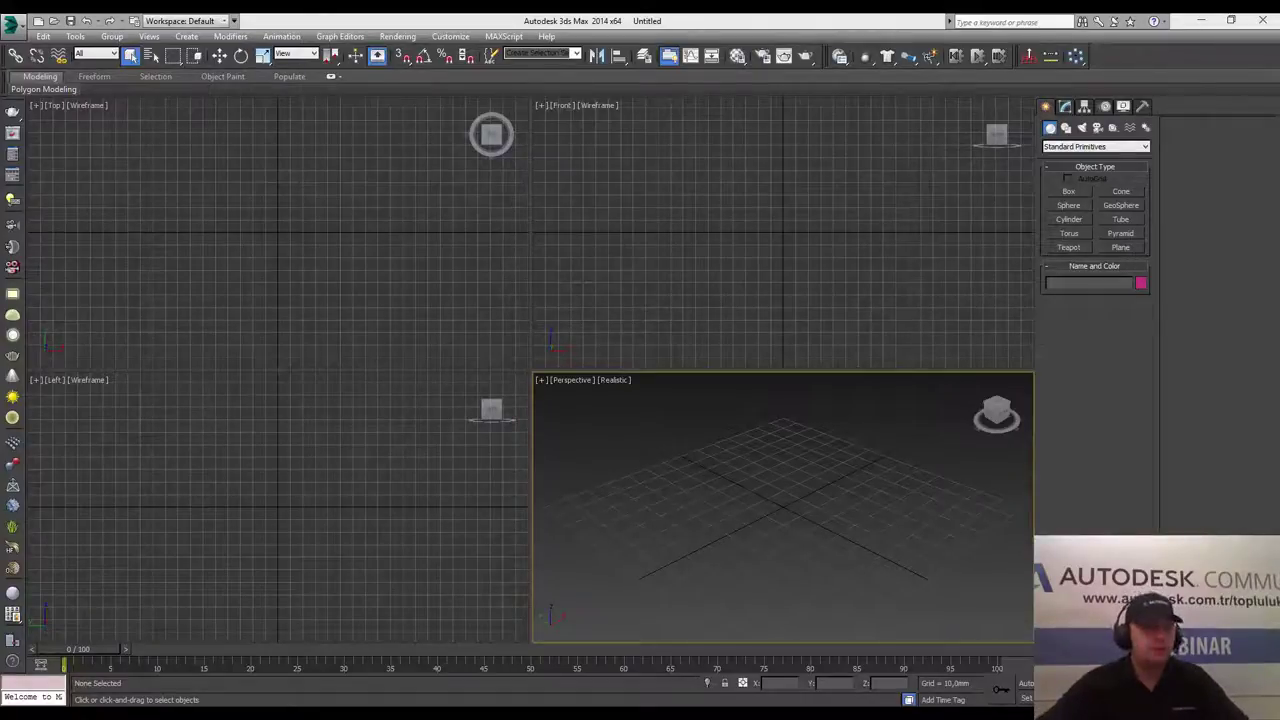
Create a box primitive by dragging its base and height in the Top viewport.
{"action": "left_click", "coordinate": [1068, 191]}
{"action": "left_click_drag", "start_coordinate": [230, 189], "coordinate": [330, 290]}
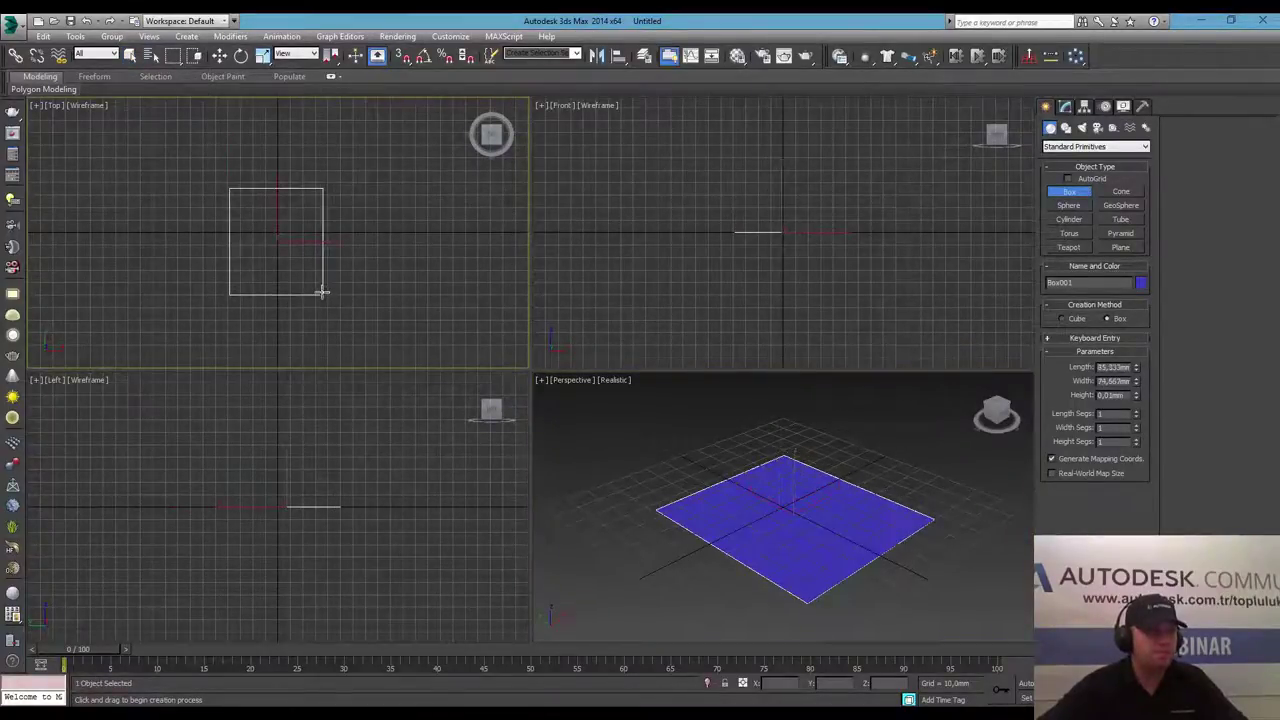
{"action": "left_click_drag", "start_coordinate": [330, 290], "coordinate": [329, 287]}
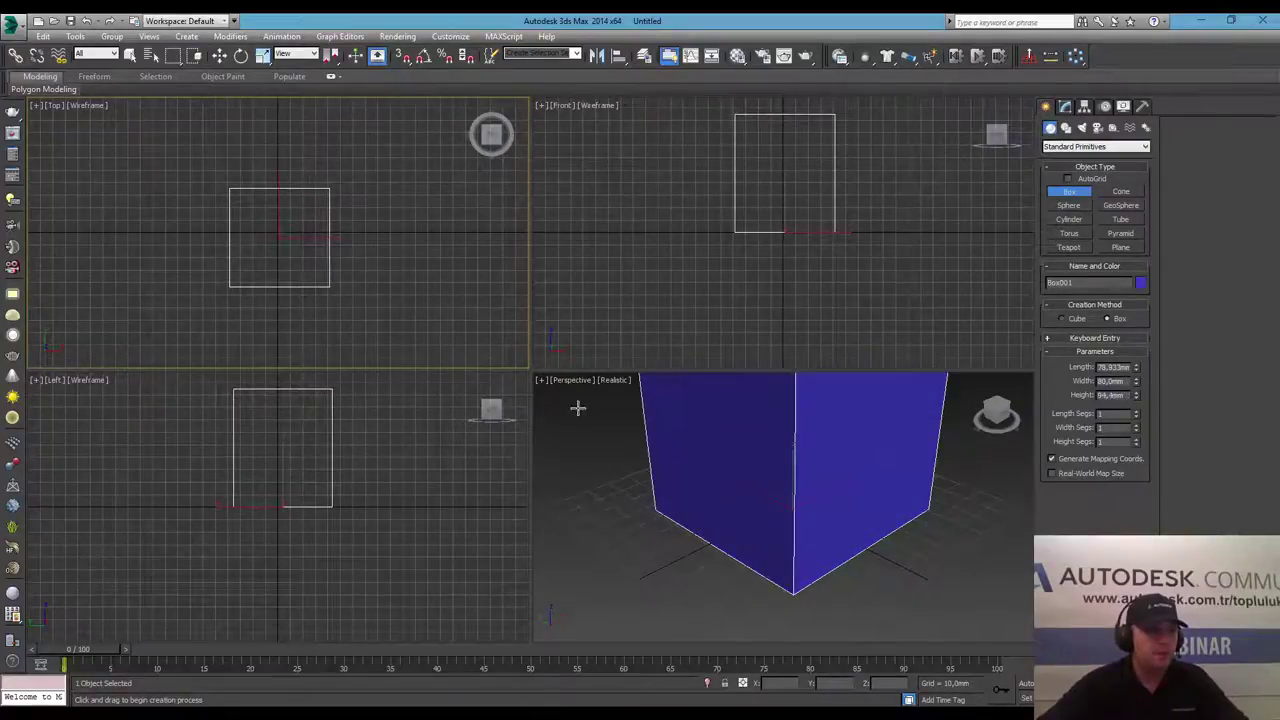
{"action": "left_click", "coordinate": [829, 504]}
Lower the box height to about 62.304 mm and reframe the perspective view.
{"action": "scroll", "coordinate": [806, 560], "scroll_direction": "down", "scroll_amount": 2}
{"action": "scroll", "coordinate": [805, 562], "scroll_direction": "down", "scroll_amount": 2}
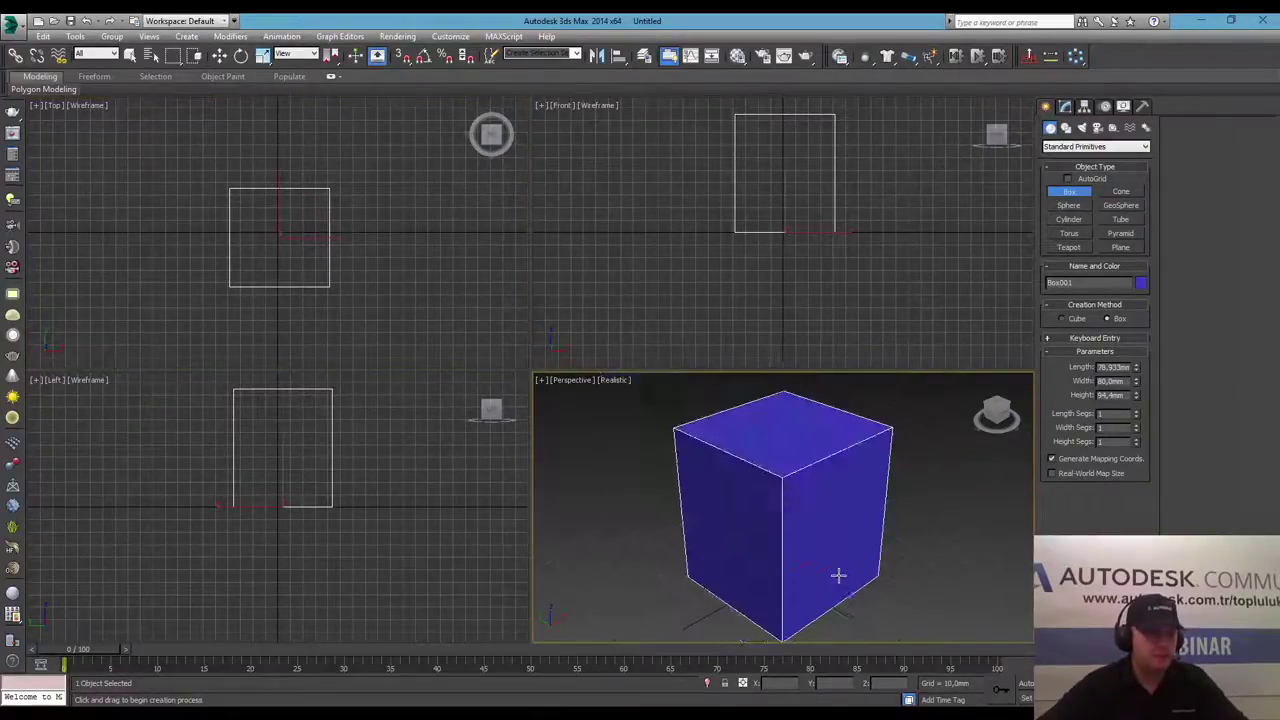
{"action": "left_click_drag", "start_coordinate": [1136, 396], "coordinate": [987, 526]}
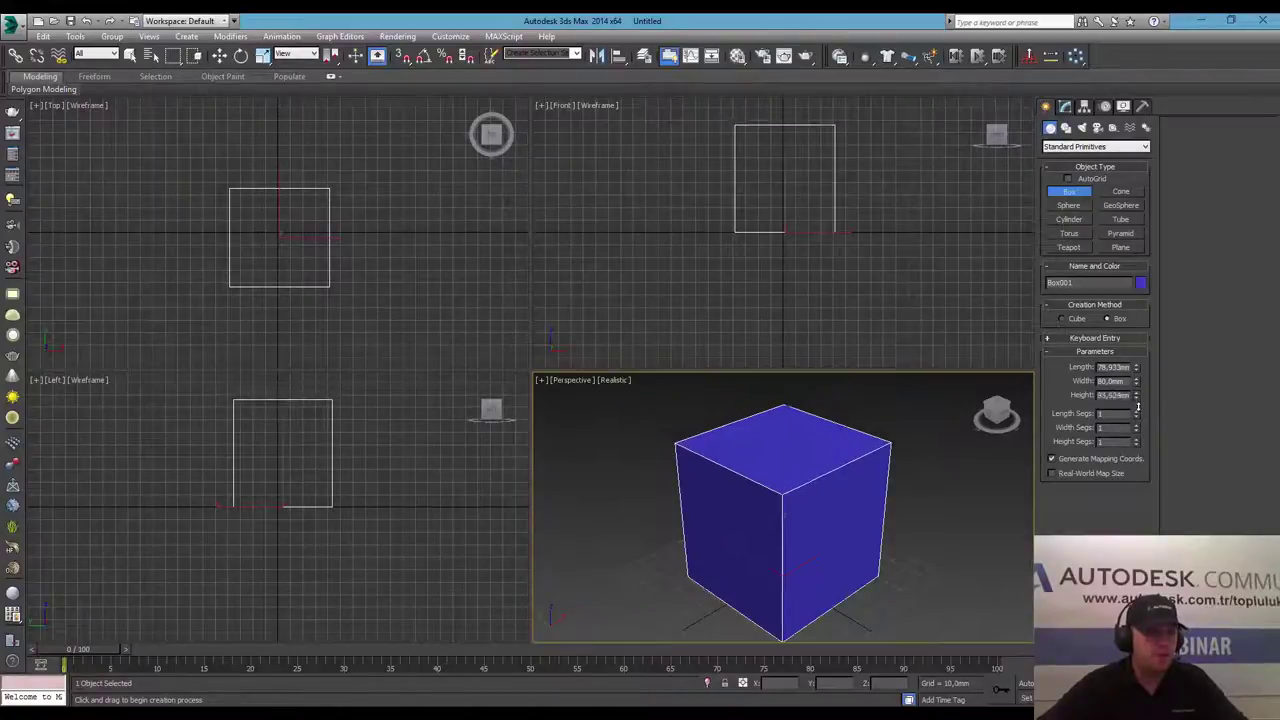
{"action": "scroll", "coordinate": [940, 545], "scroll_direction": "up", "scroll_amount": 2}
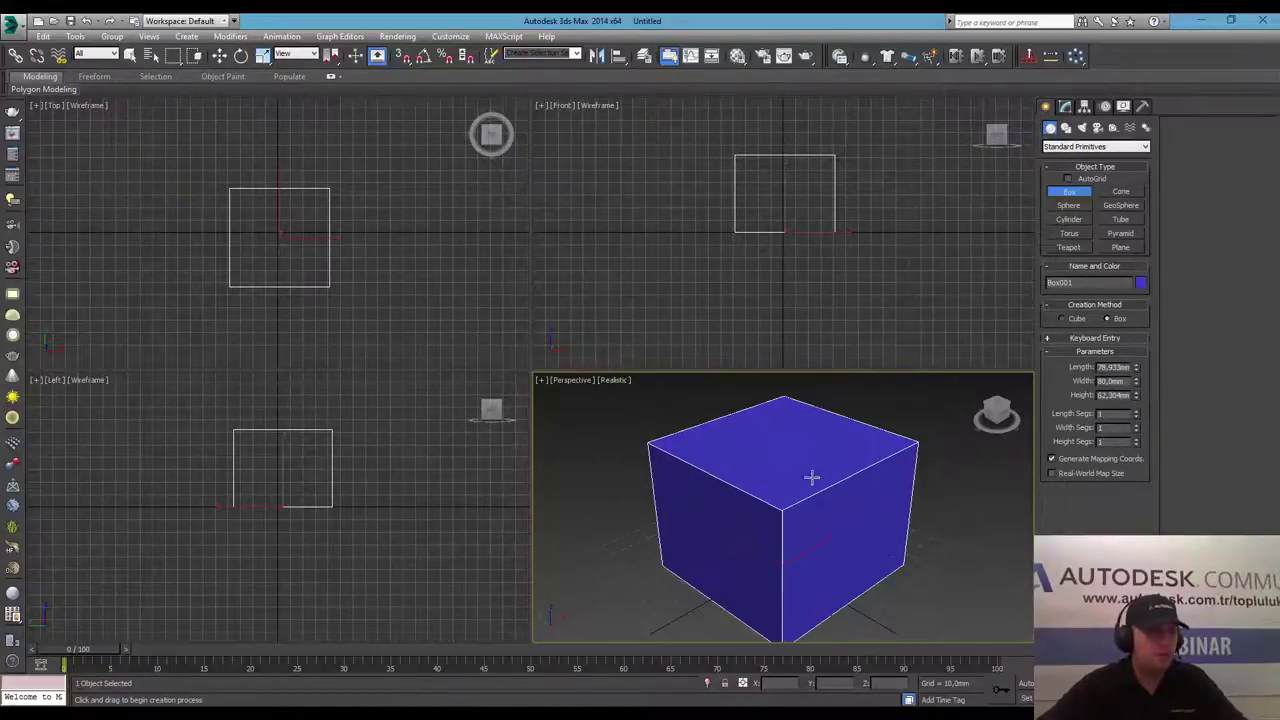
{"action": "left_click", "coordinate": [220, 56]}
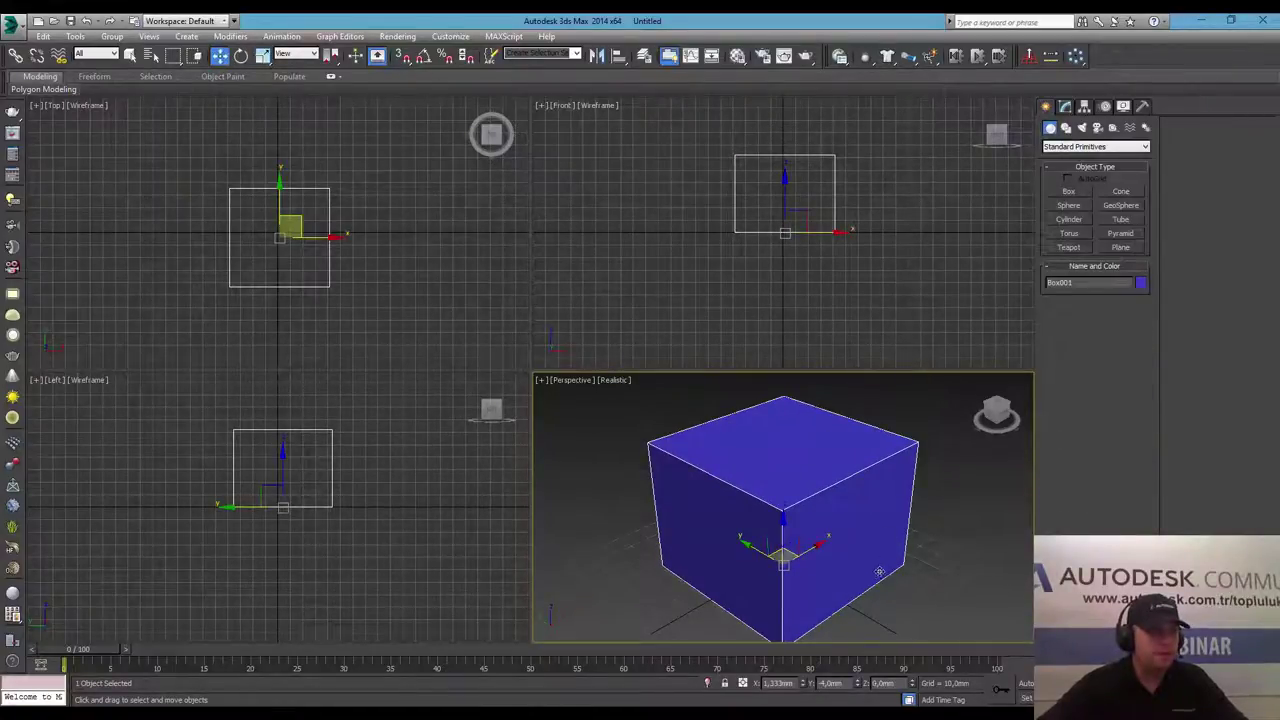
{"action": "mouse_move", "coordinate": [861, 579]}
{"action": "left_mouse_down"}
{"action": "mouse_move", "coordinate": [872, 554]}
{"action": "mouse_move", "coordinate": [881, 597]}
{"action": "mouse_move", "coordinate": [922, 589]}
{"action": "mouse_move", "coordinate": [778, 513]}
{"action": "mouse_move", "coordinate": [916, 548]}
{"action": "mouse_move", "coordinate": [873, 571]}
{"action": "left_mouse_up"}
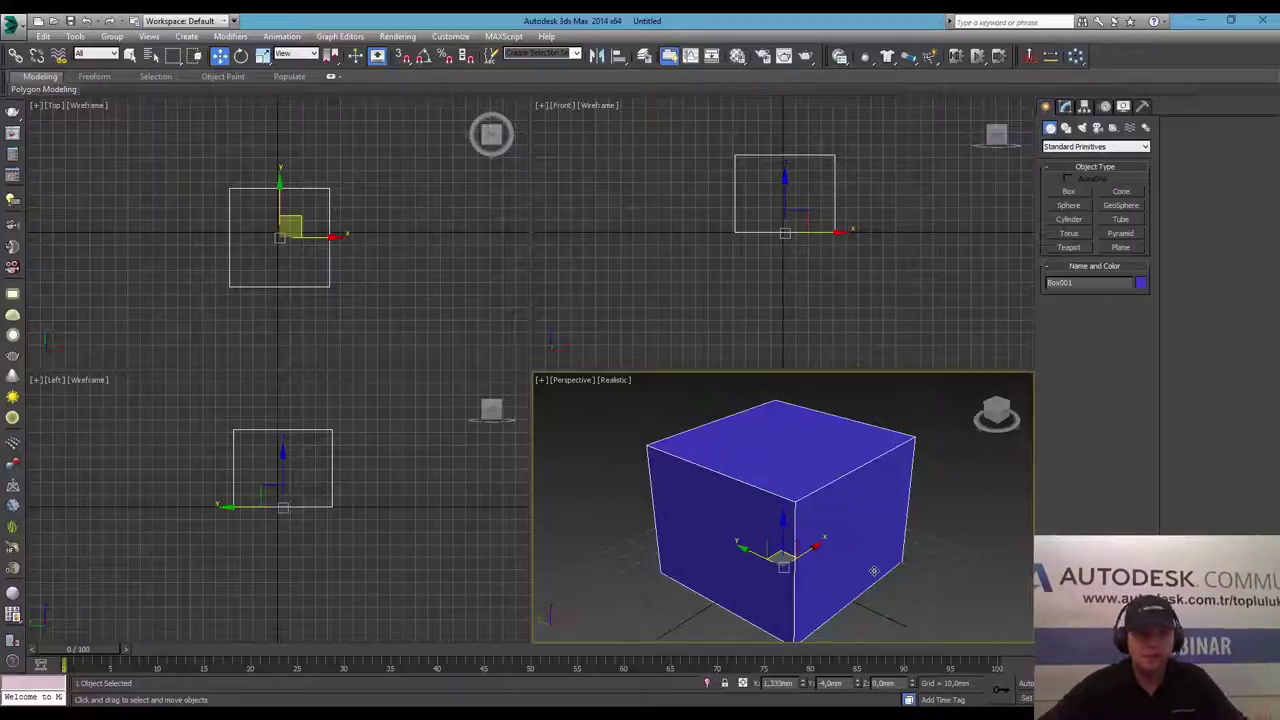
{"action": "left_click_drag", "start_coordinate": [852, 538], "coordinate": [842, 531]}
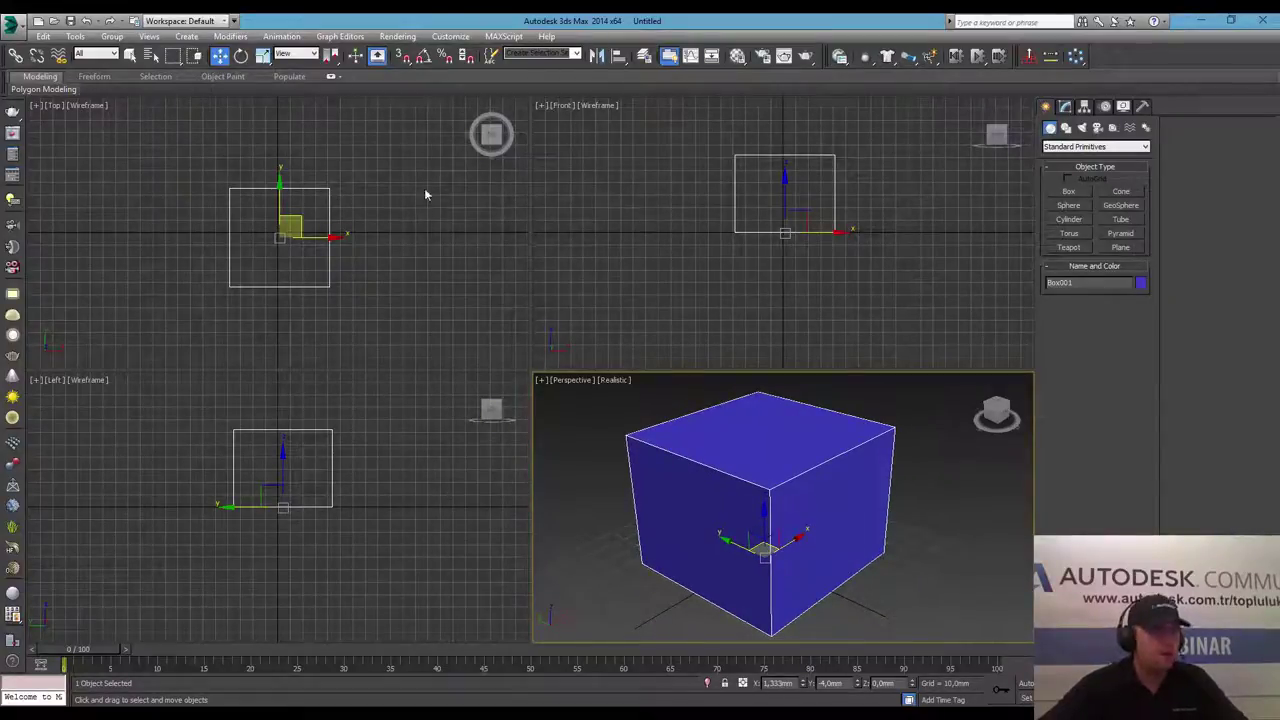
Convert the box to an Editable Poly and select its top polygon.
{"action": "right_click", "coordinate": [762, 458]}
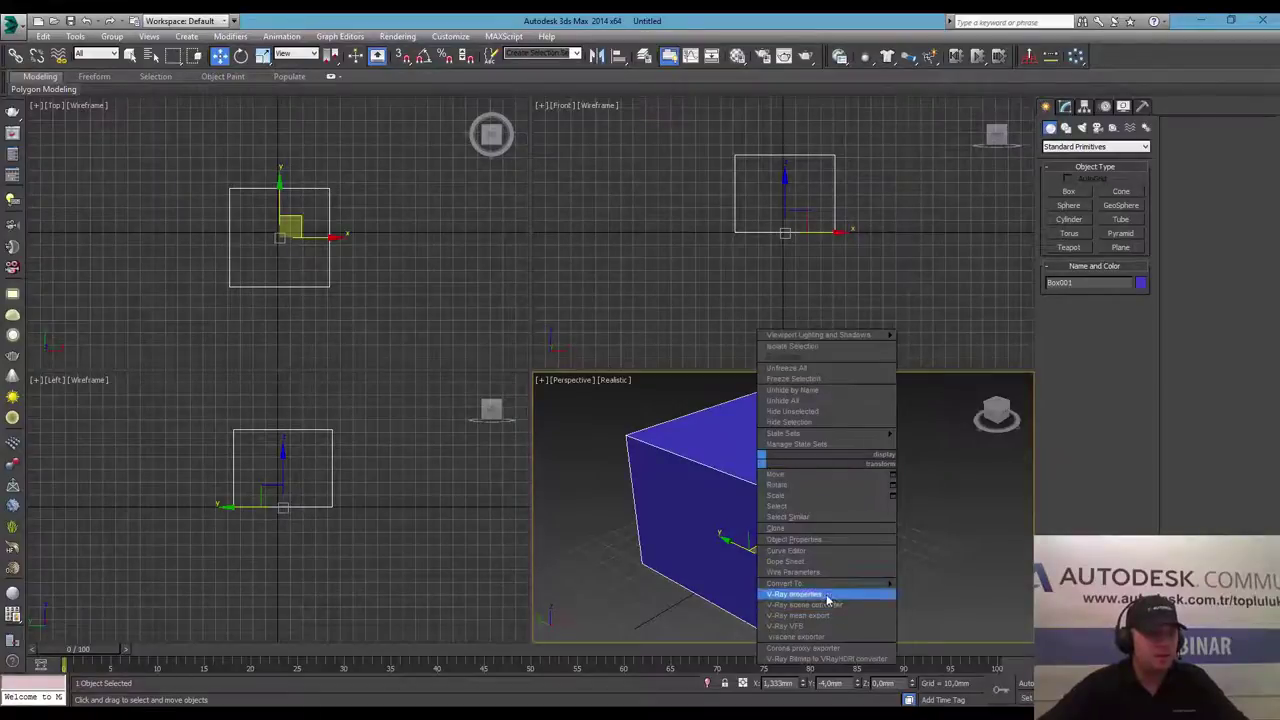
{"action": "mouse_move", "coordinate": [888, 586]}
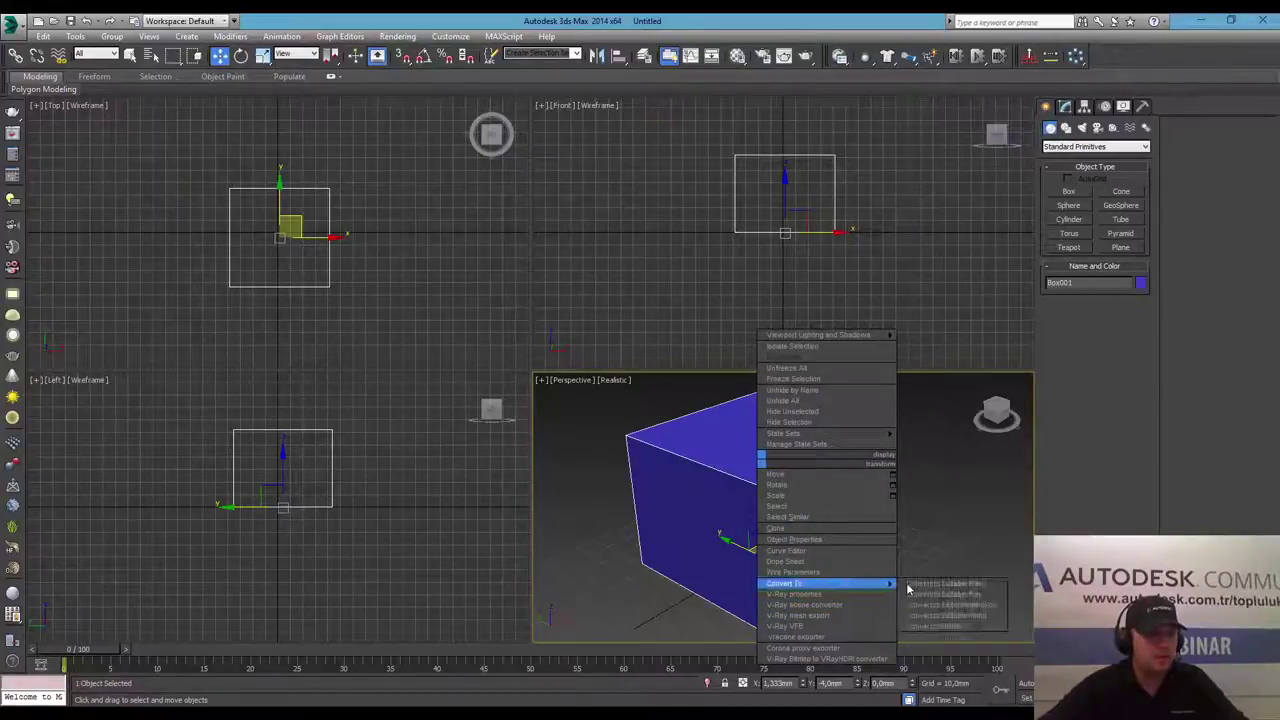
{"action": "left_click", "coordinate": [935, 594]}
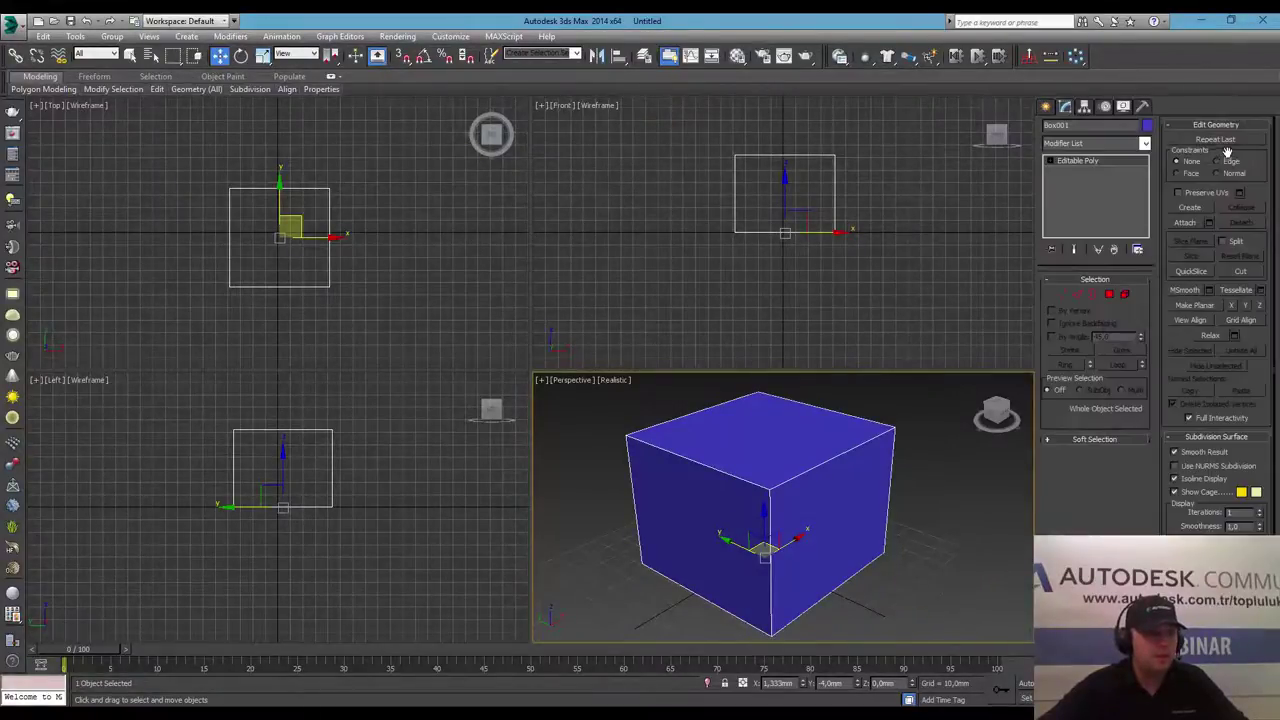
{"action": "left_click", "coordinate": [1124, 293]}
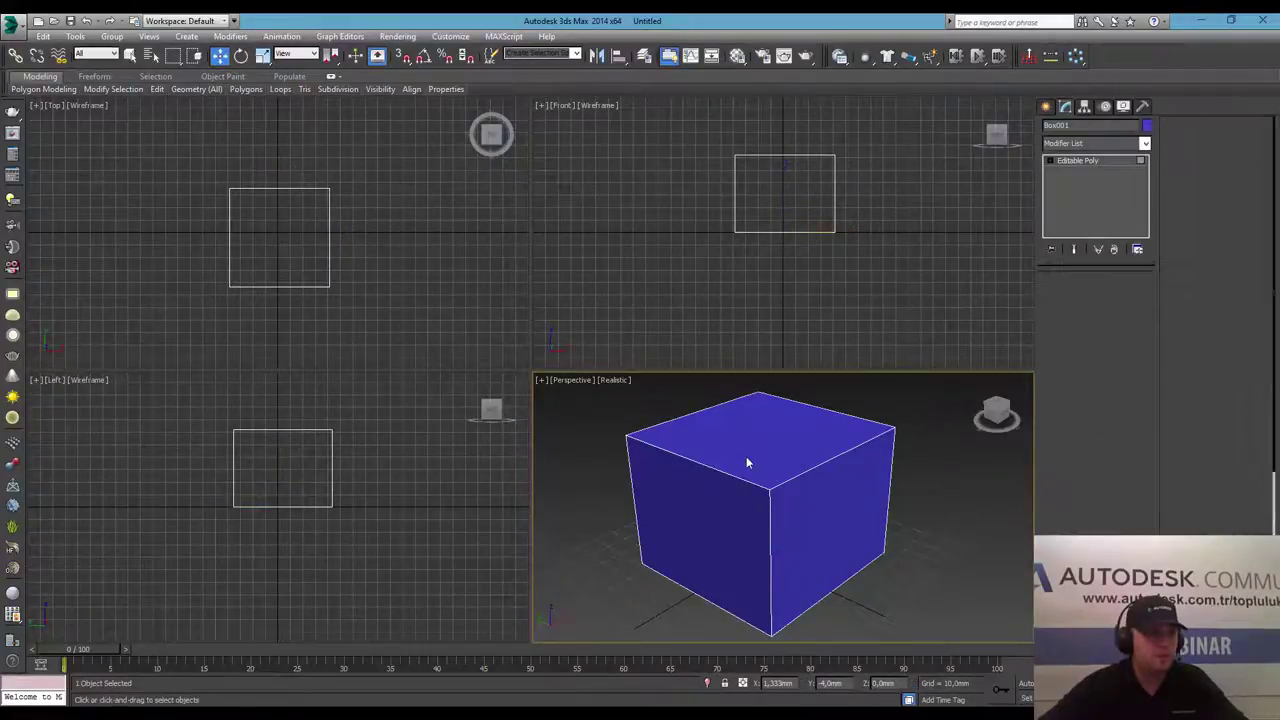
{"action": "left_click", "coordinate": [747, 462]}
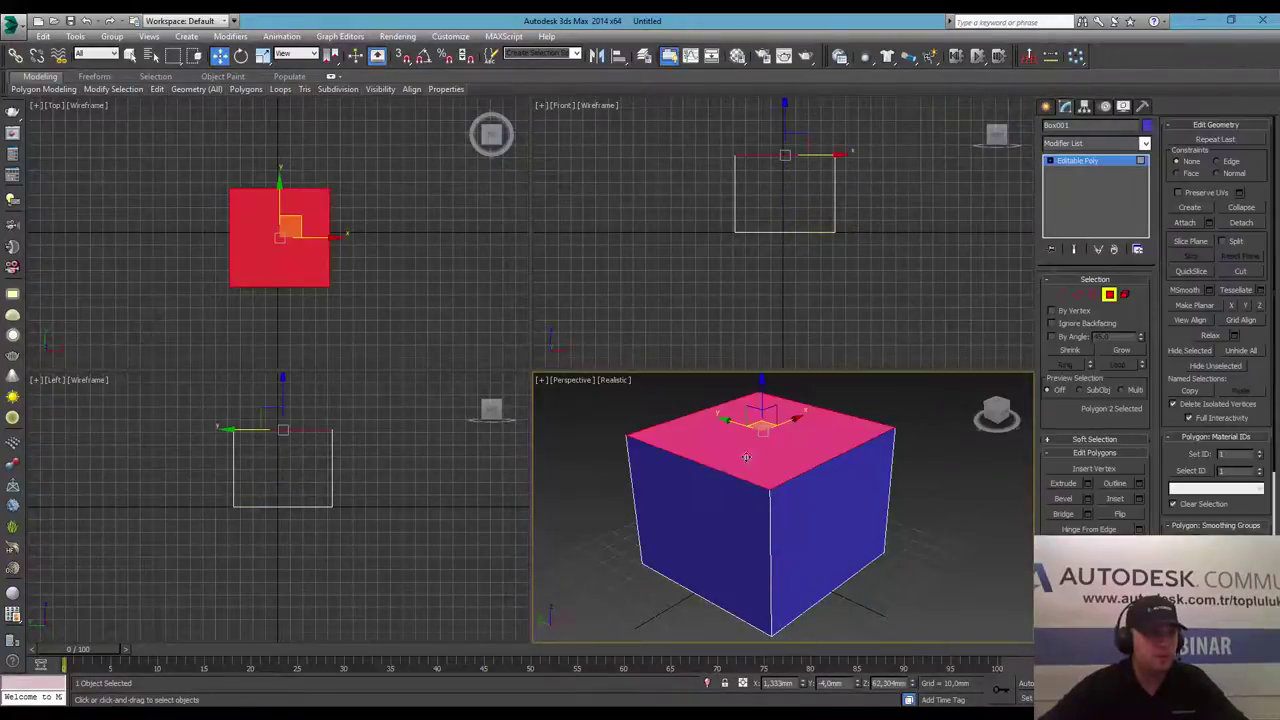
Inset the top face about 5.4 mm and extrude it downward into the box.
{"action": "left_click", "coordinate": [1138, 500]}
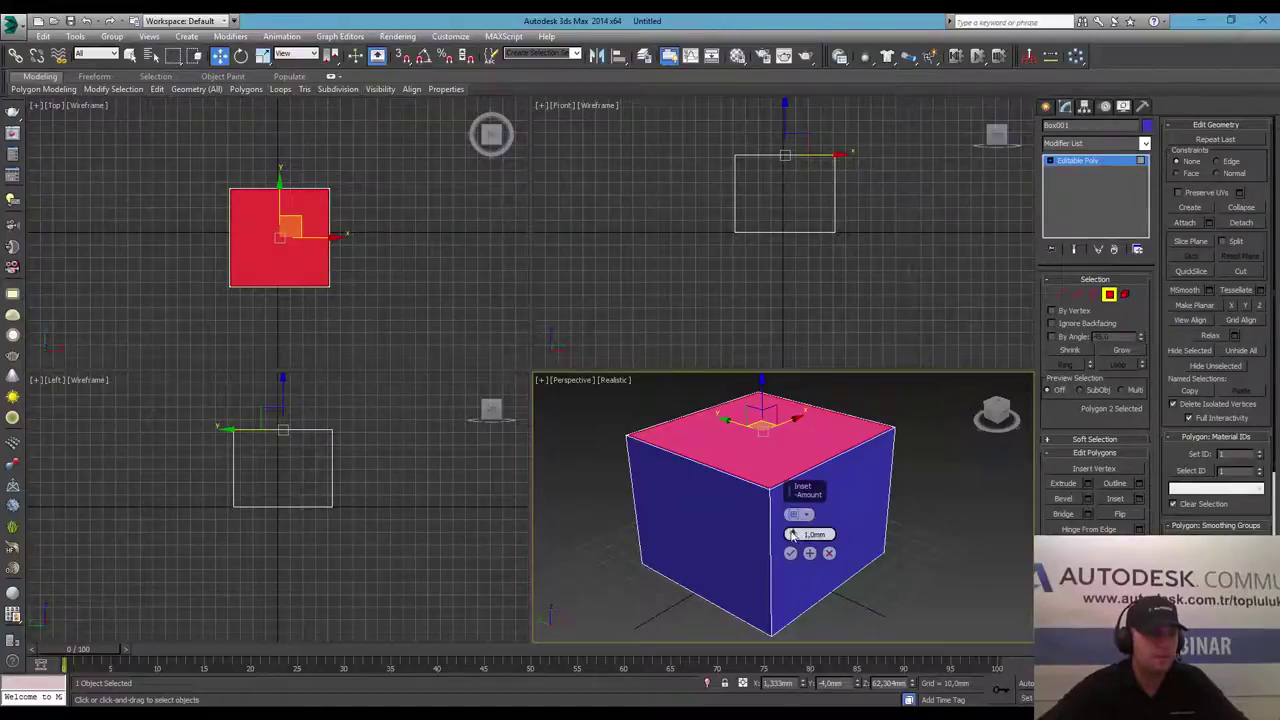
{"action": "left_click_drag", "start_coordinate": [793, 536], "coordinate": [793, 500]}
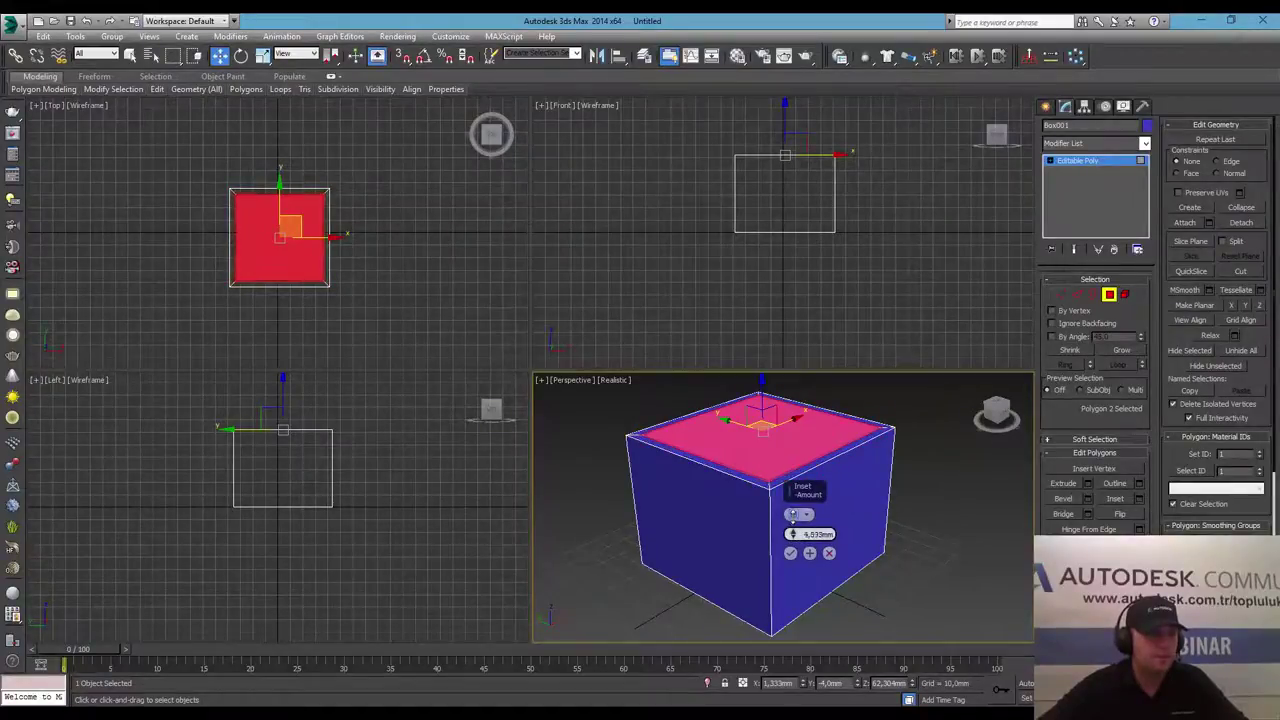
{"action": "left_click", "coordinate": [791, 554]}
{"action": "left_click", "coordinate": [1088, 483]}
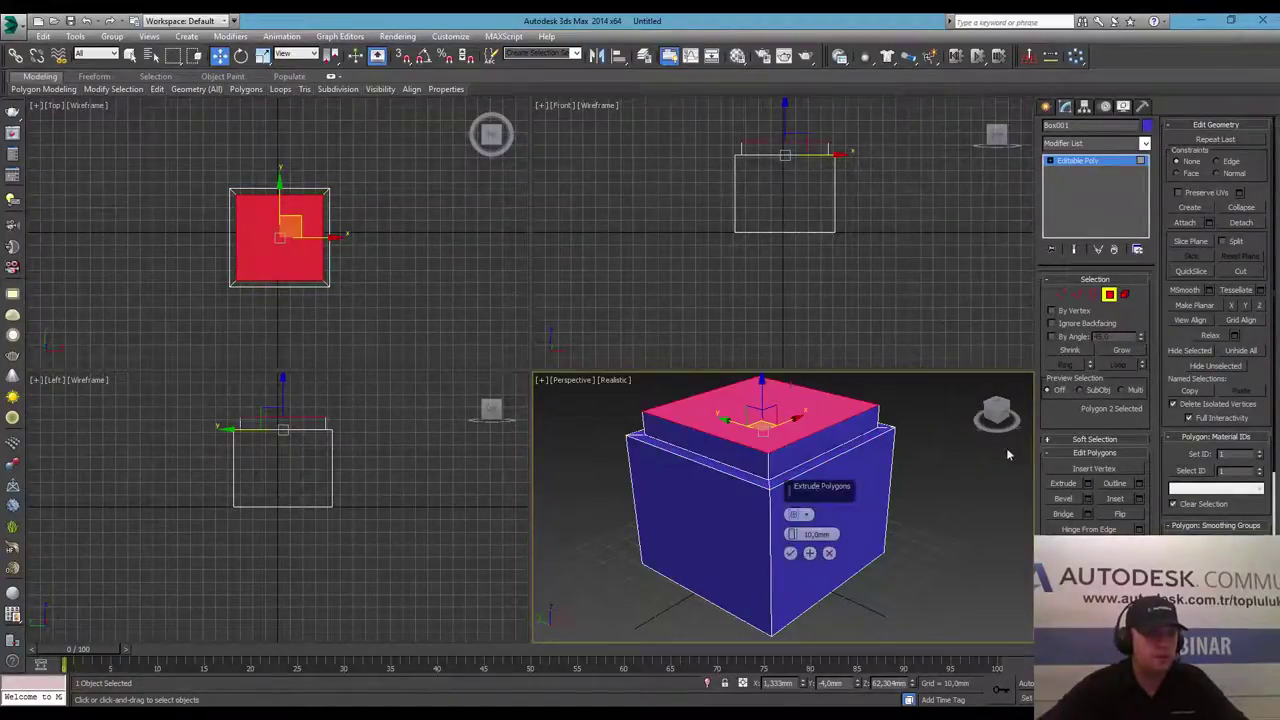
{"action": "mouse_move", "coordinate": [792, 534]}
{"action": "left_mouse_down"}
{"action": "mouse_move", "coordinate": [798, 598]}
{"action": "mouse_move", "coordinate": [794, 572]}
{"action": "left_mouse_up"}
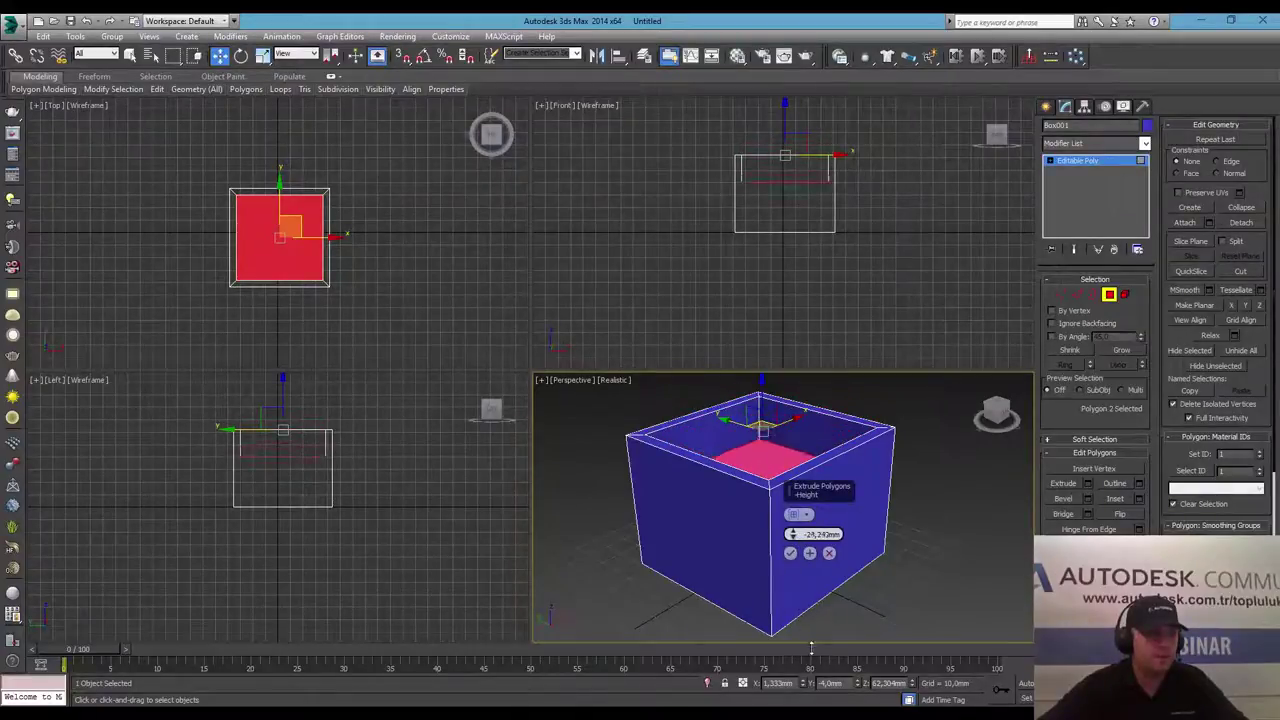
{"action": "left_click", "coordinate": [790, 553]}
{"action": "left_click", "coordinate": [1108, 294]}
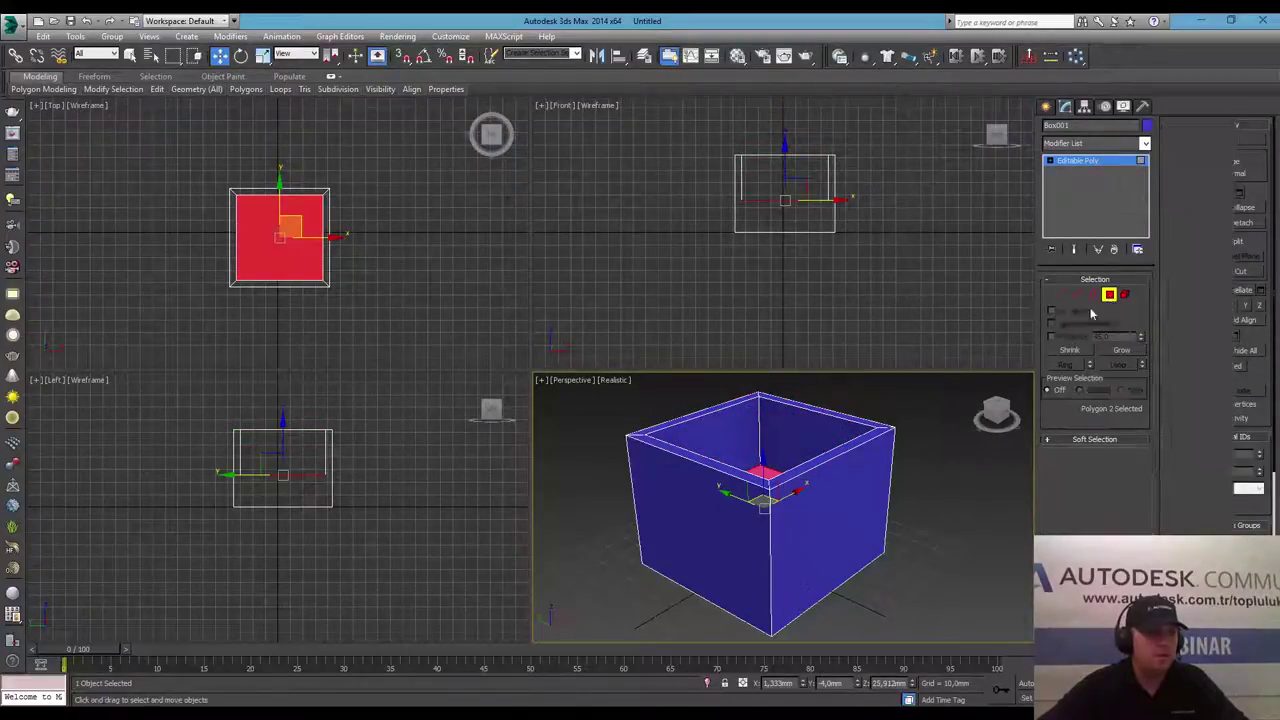
{"action": "left_click", "coordinate": [929, 491]}
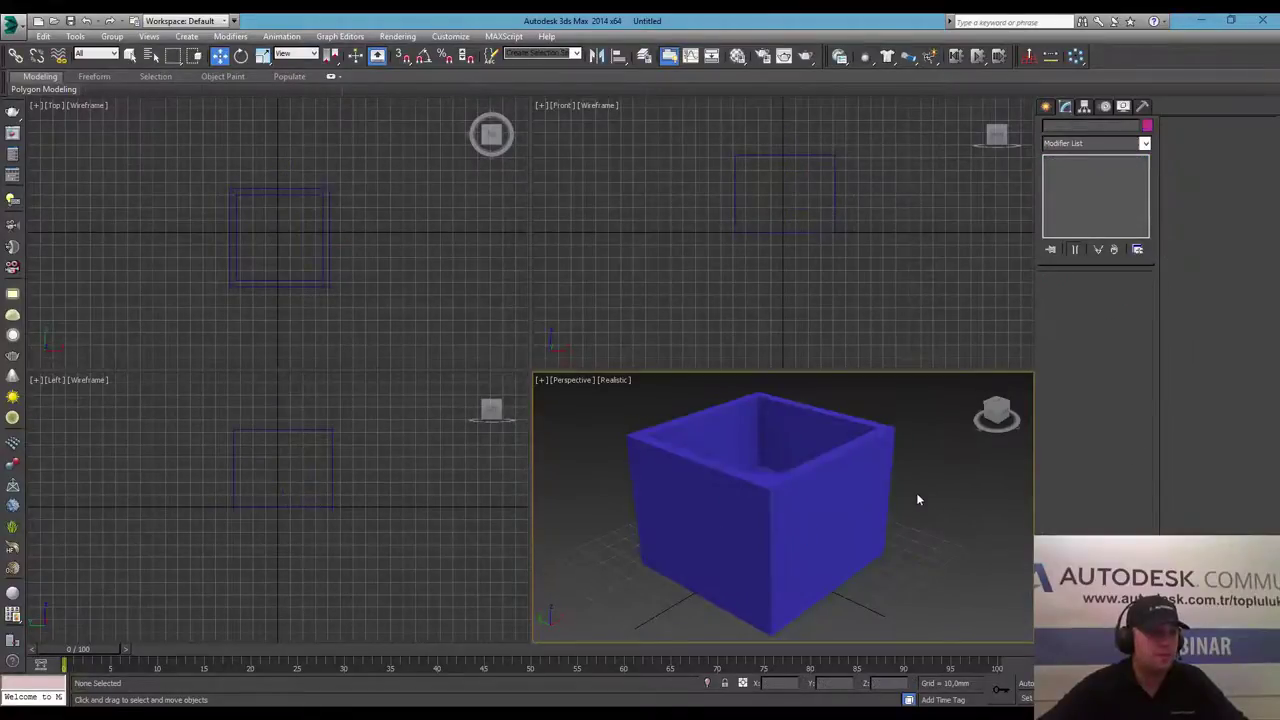
{"action": "left_click", "coordinate": [830, 511]}
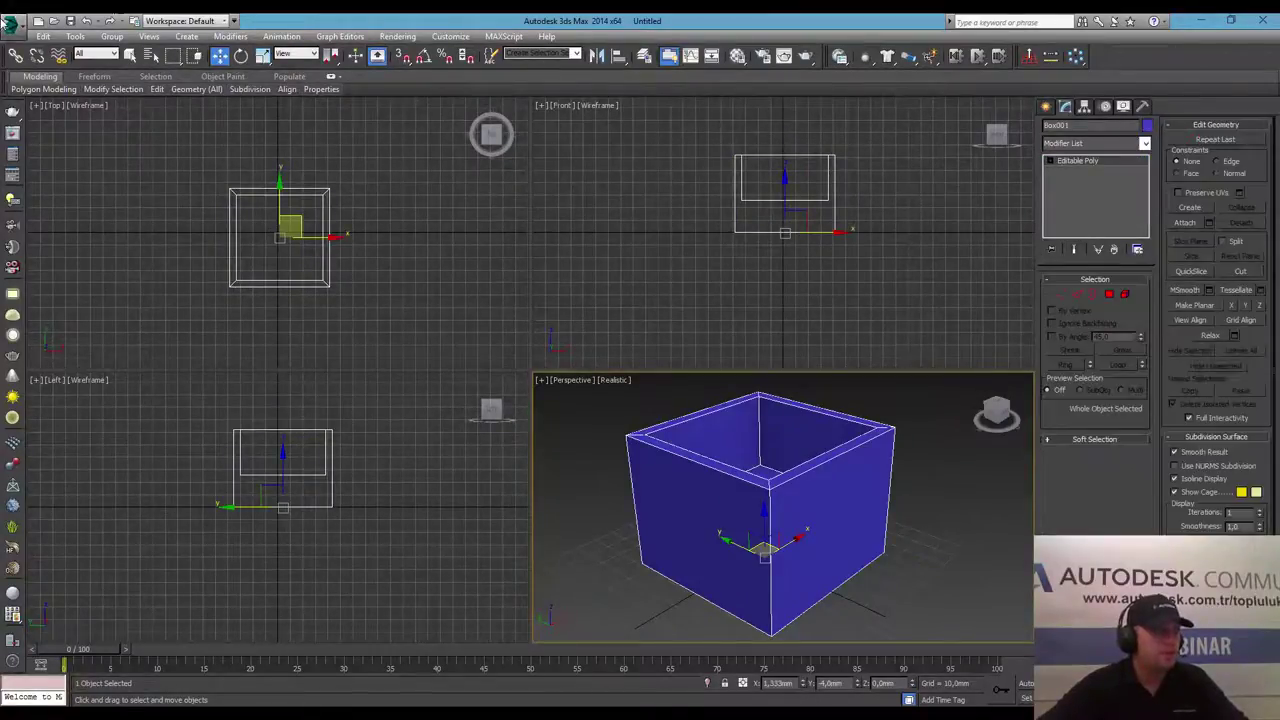
Start an export to the desktop (Masaüstü) as 3D Studio (*.3DS) type.
{"action": "left_click", "coordinate": [12, 20]}
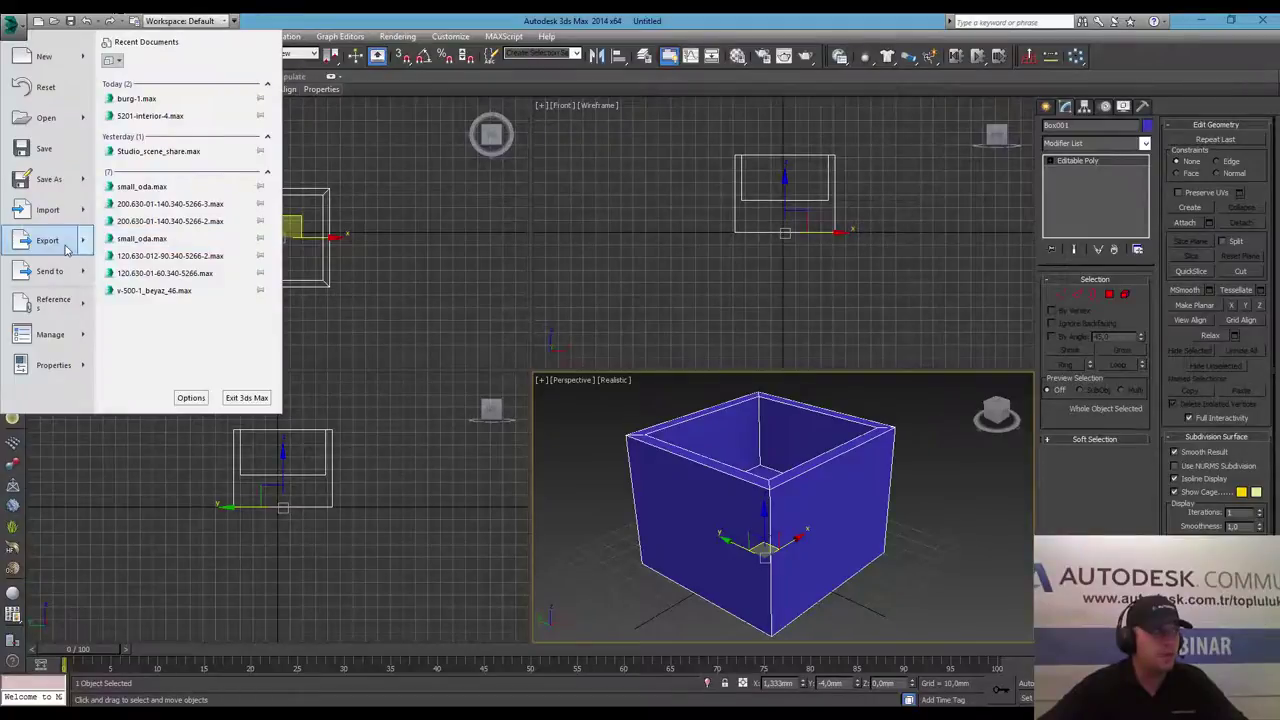
{"action": "mouse_move", "coordinate": [67, 250]}
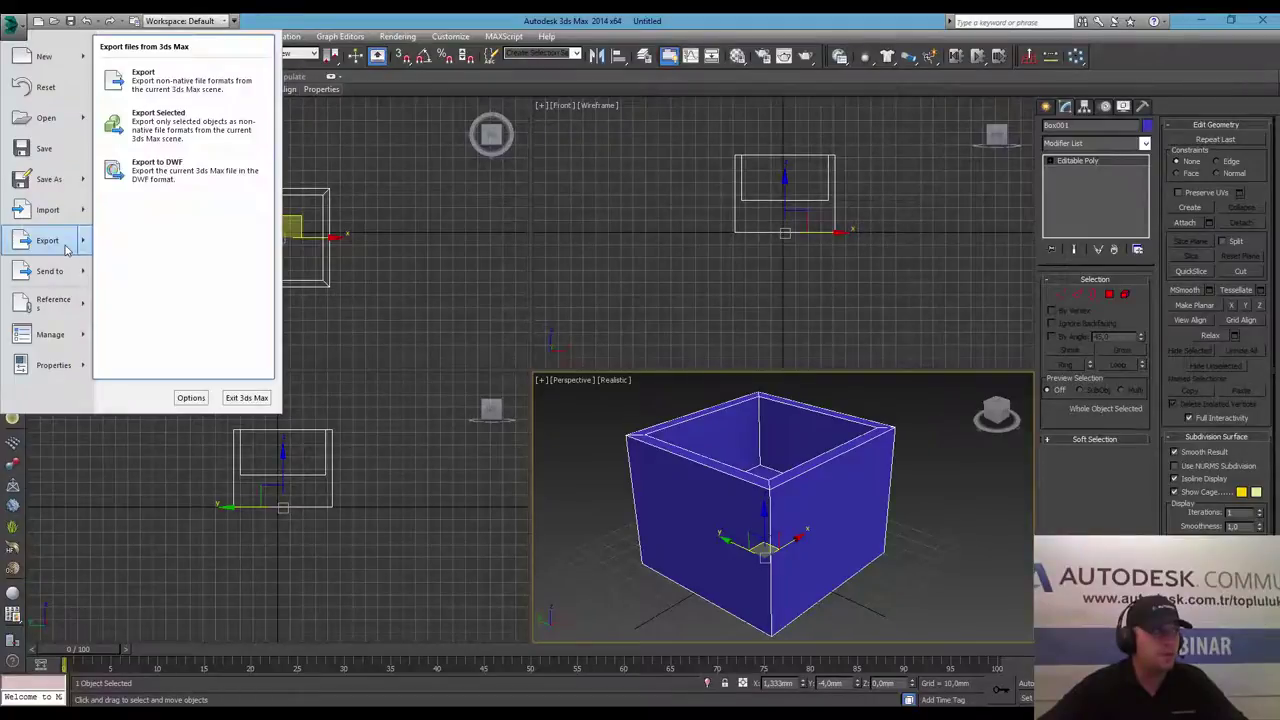
{"action": "left_click", "coordinate": [195, 90]}
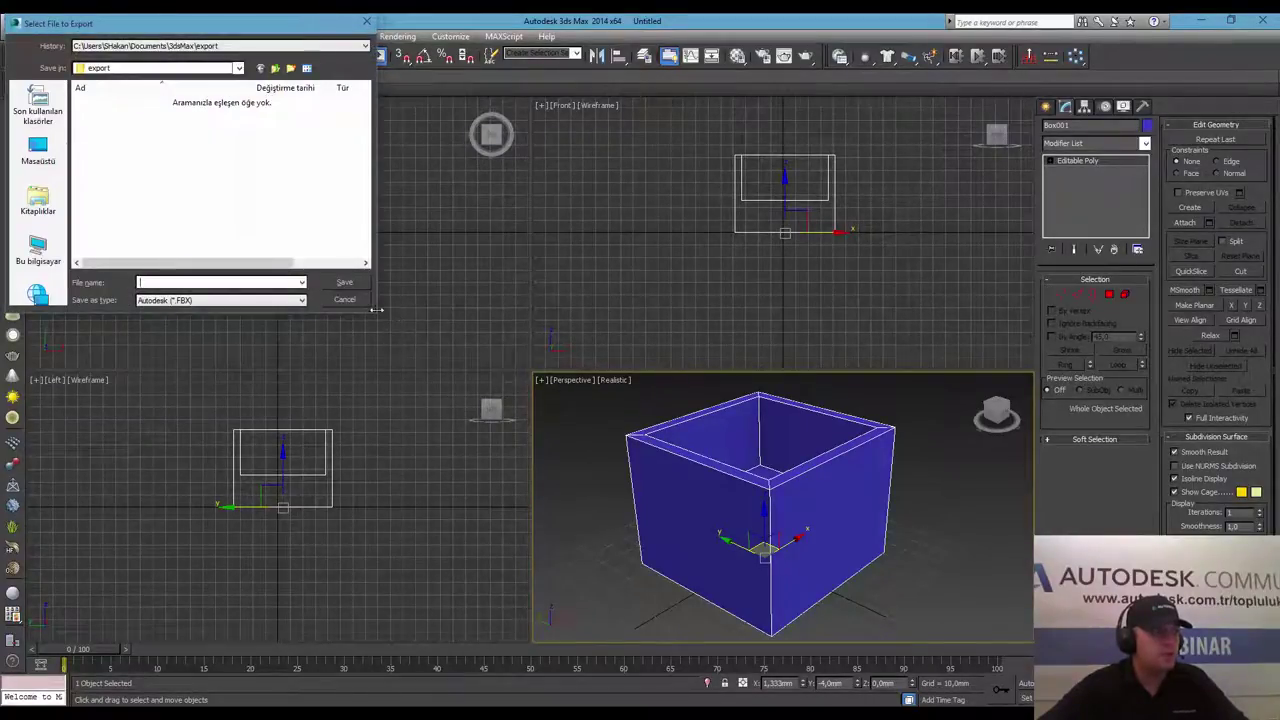
{"action": "left_click_drag", "start_coordinate": [376, 310], "coordinate": [584, 480]}
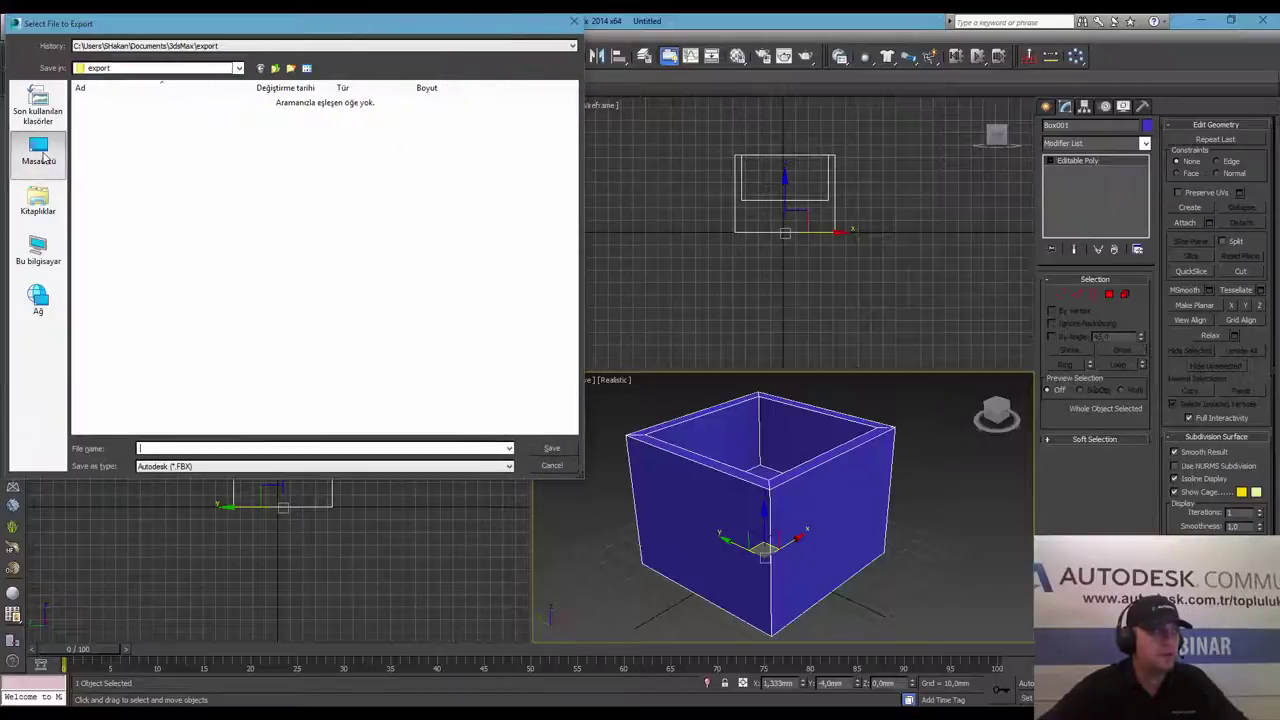
{"action": "left_click", "coordinate": [40, 152]}
{"action": "left_click", "coordinate": [300, 472]}
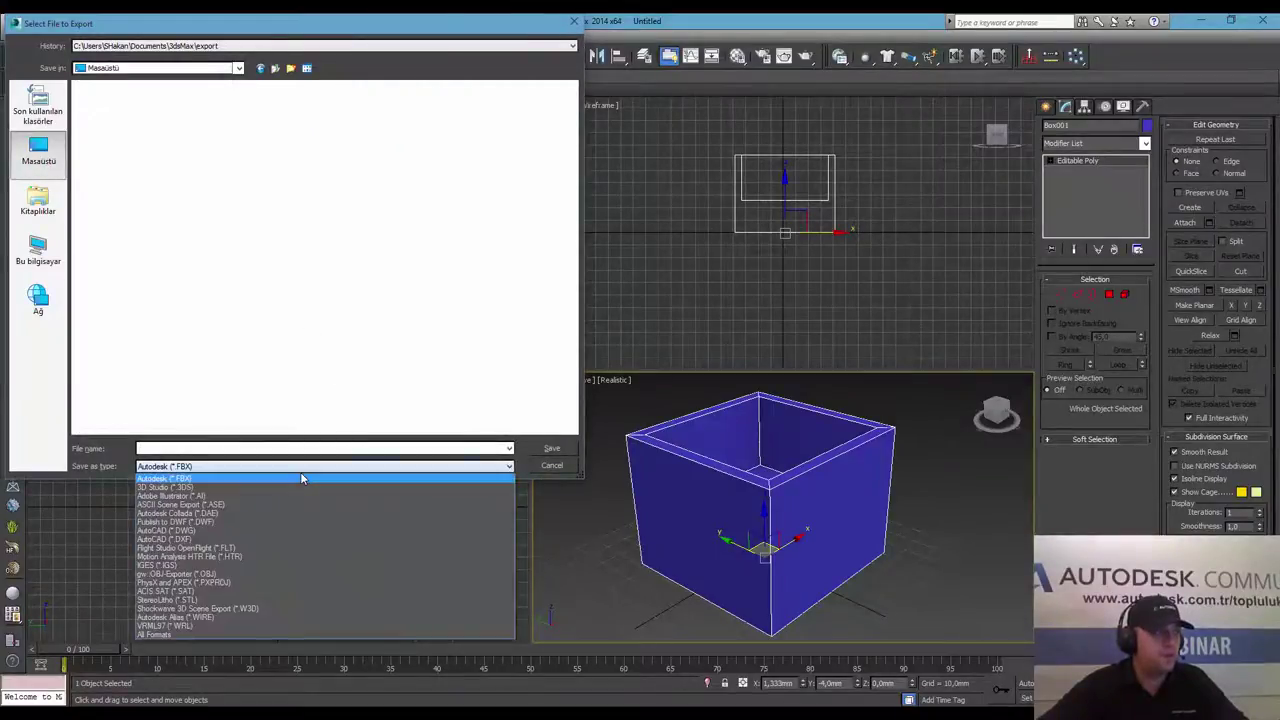
{"action": "left_click", "coordinate": [298, 486]}
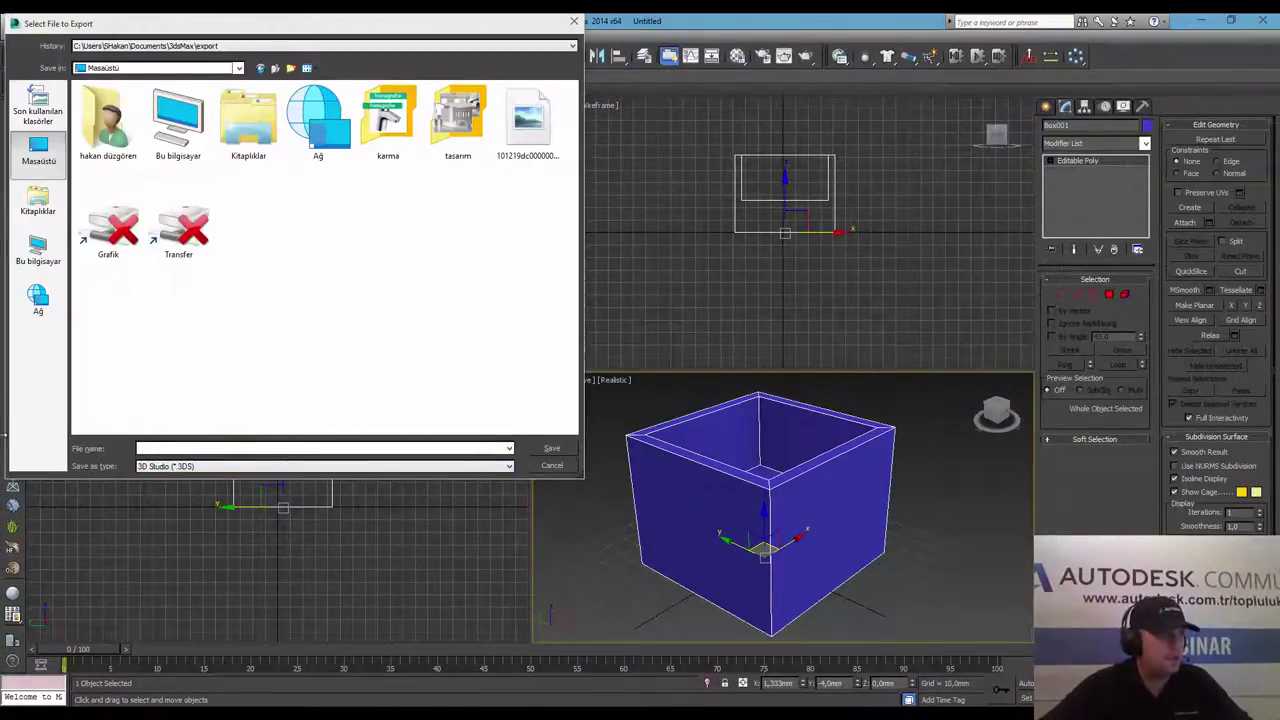
Save the export as kutu, accept the 3DS options, and minimize 3ds Max.
{"action": "left_click", "coordinate": [172, 449]}
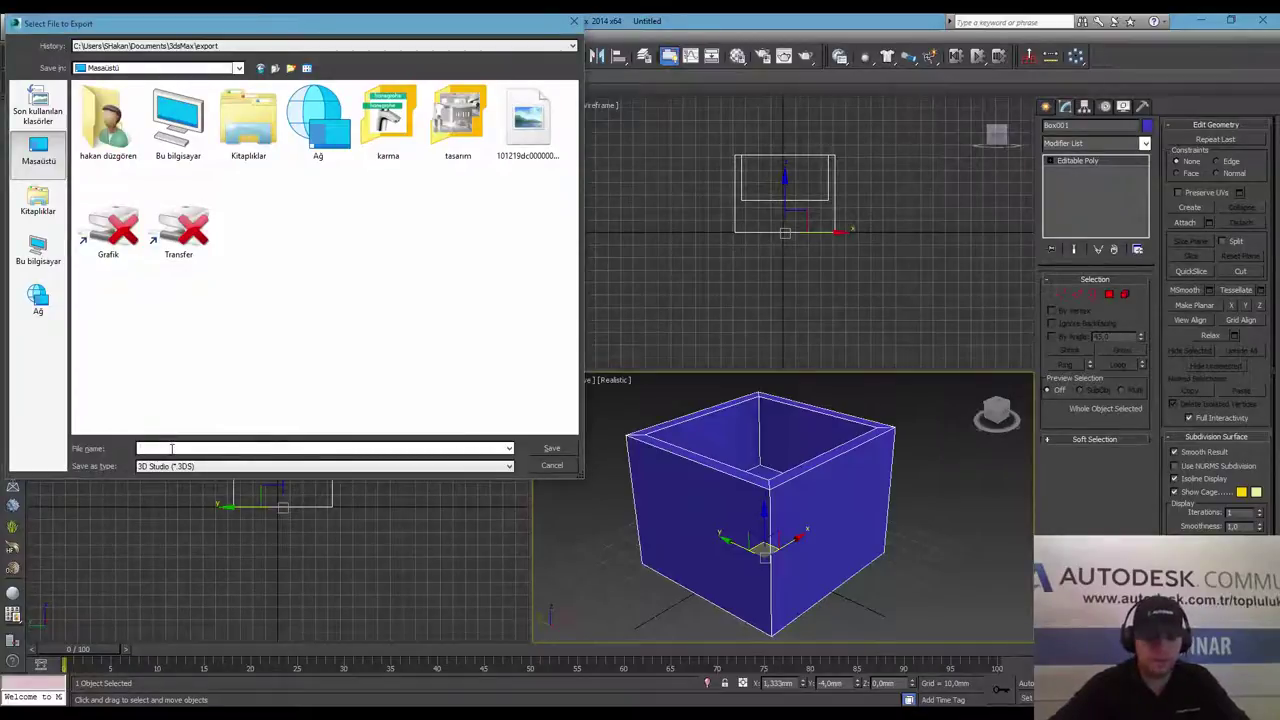
{"action": "type", "text": "kutu"}
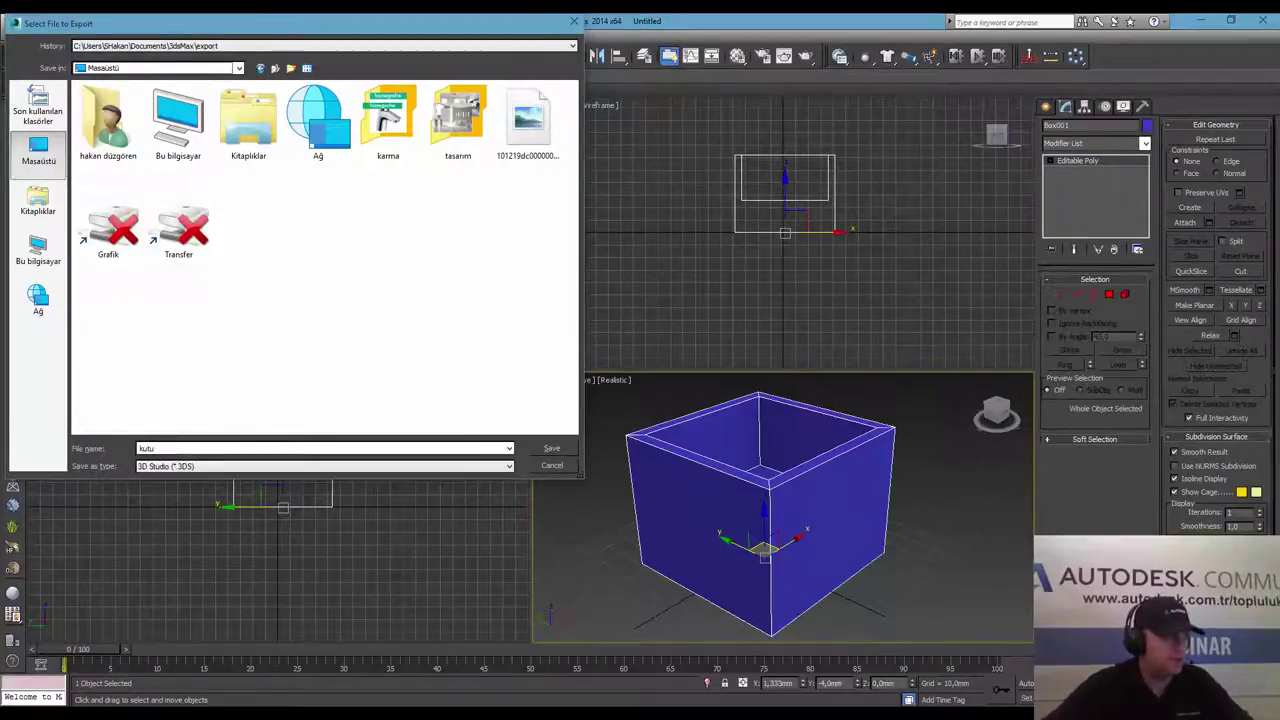
{"action": "left_click", "coordinate": [553, 448]}
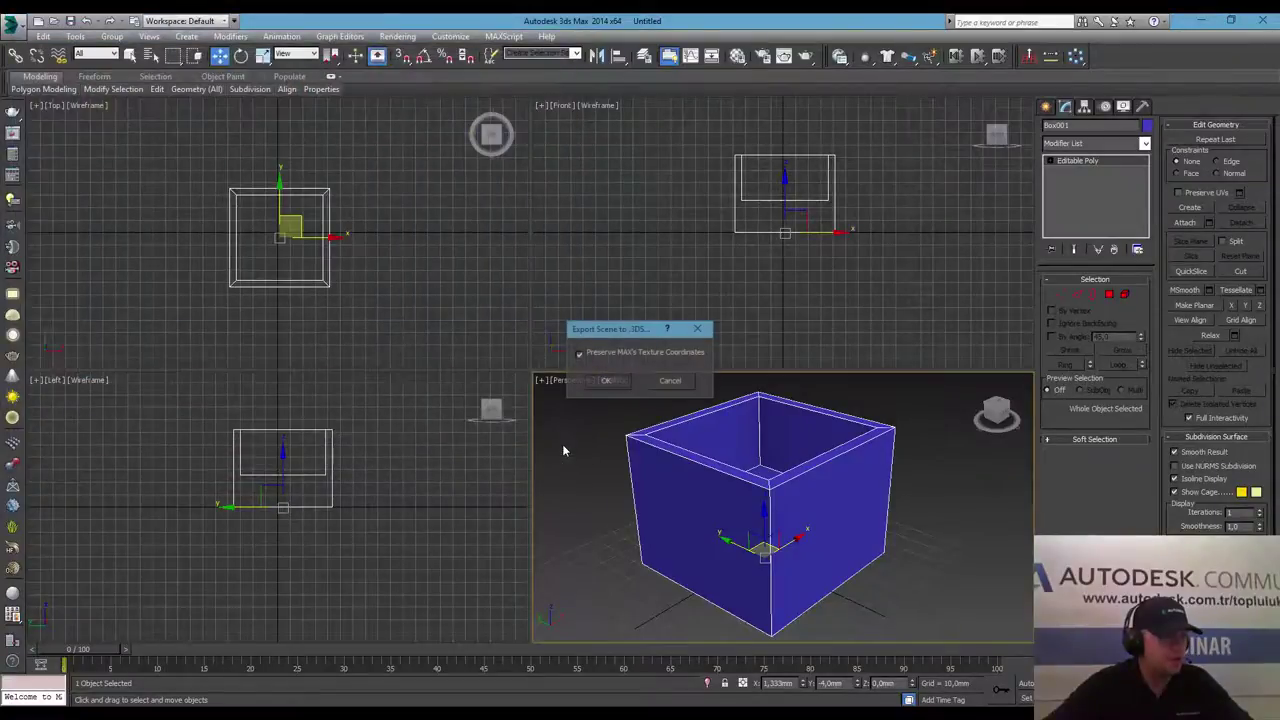
{"action": "left_click", "coordinate": [600, 388]}
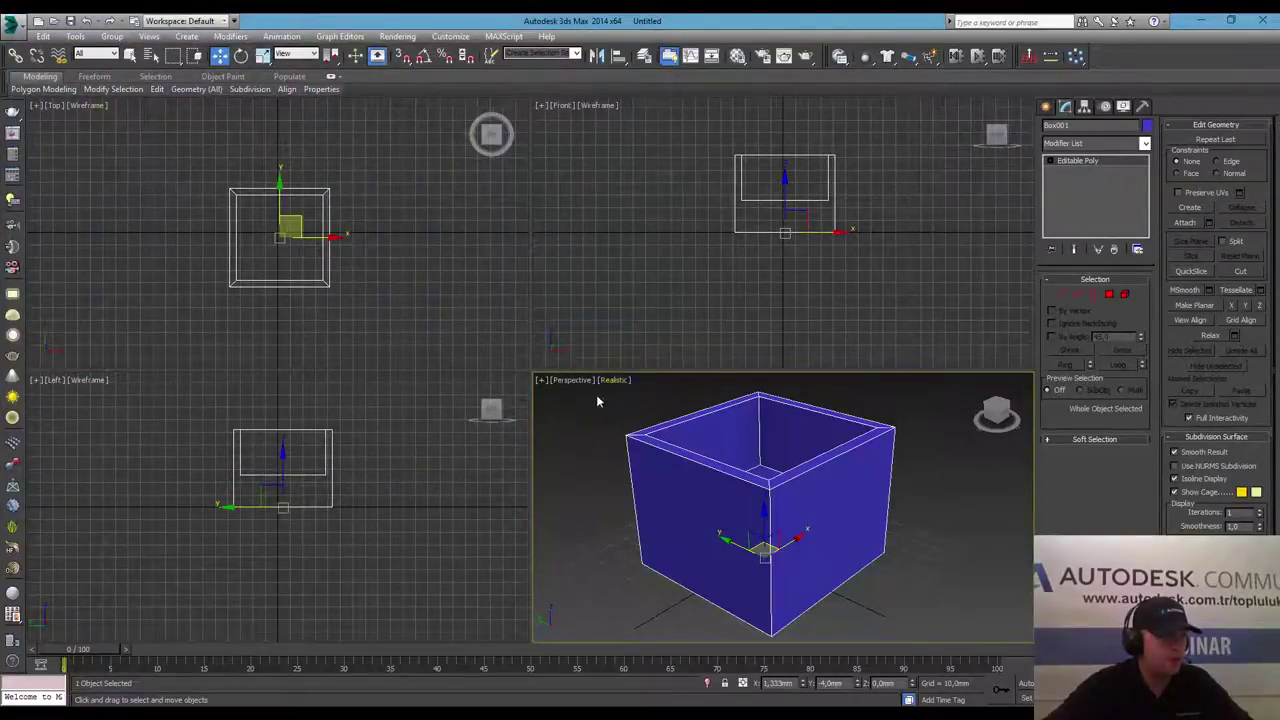
{"action": "left_click", "coordinate": [1201, 20]}
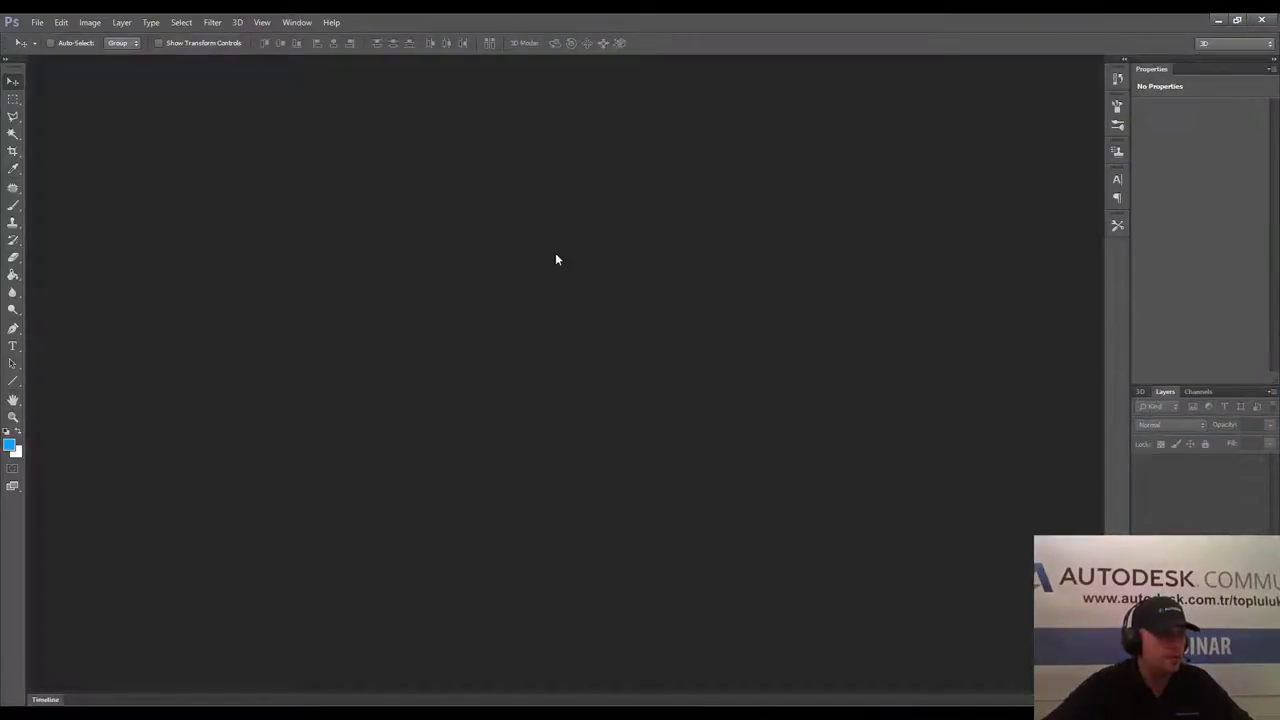
Open kutu.3DS and orbit the 3D camera to a raised view of the box.
{"action": "double_click", "coordinate": [556, 259]}
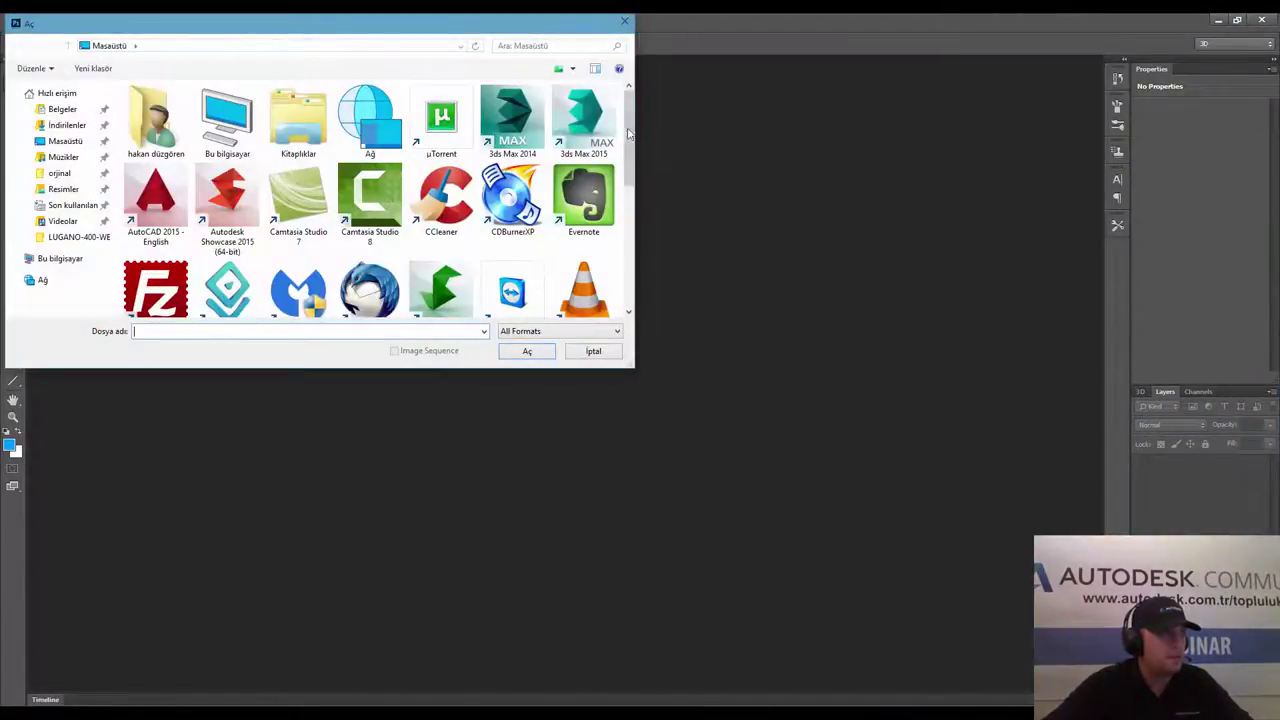
{"action": "left_click_drag", "start_coordinate": [629, 133], "coordinate": [626, 280]}
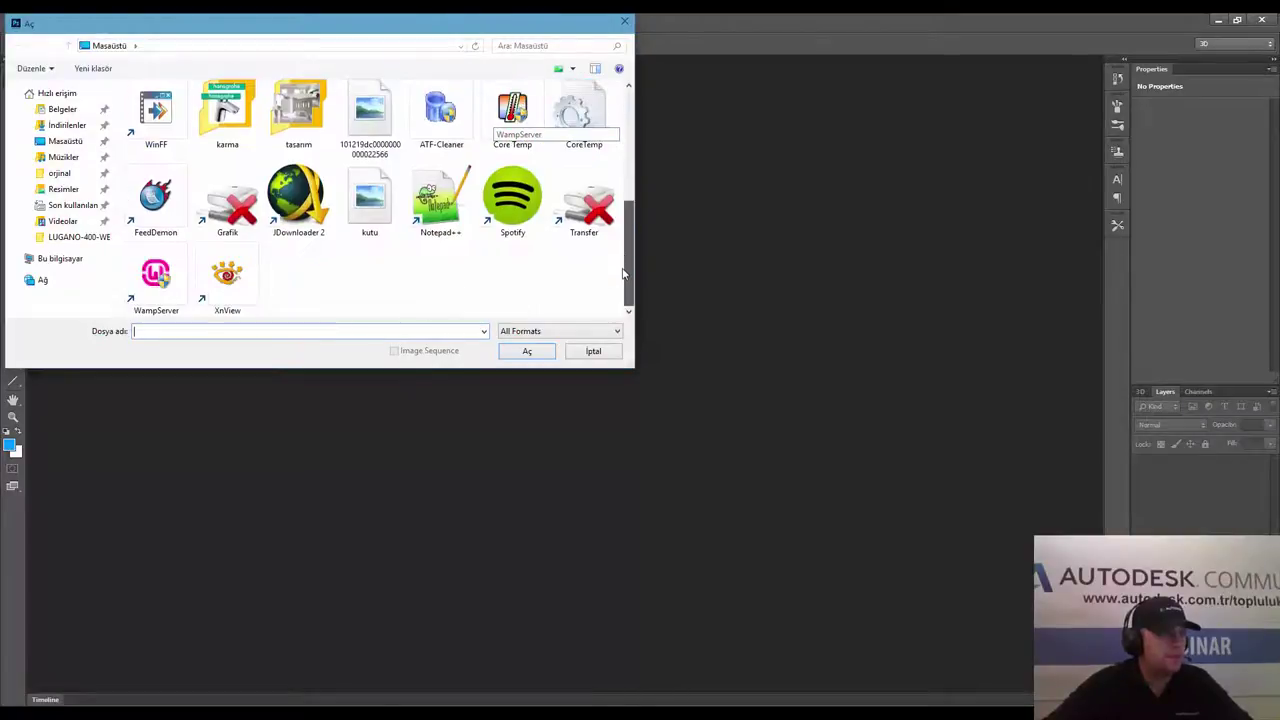
{"action": "double_click", "coordinate": [368, 200]}
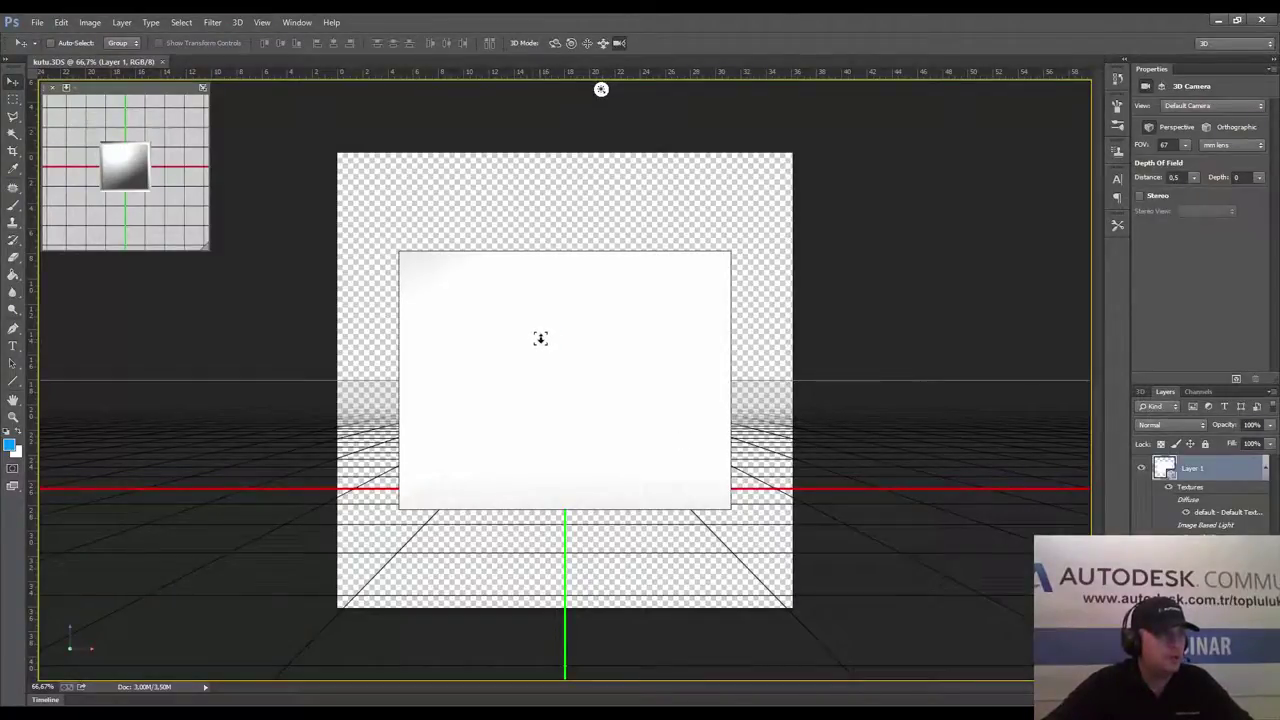
{"action": "left_click_drag", "start_coordinate": [519, 306], "coordinate": [537, 337]}
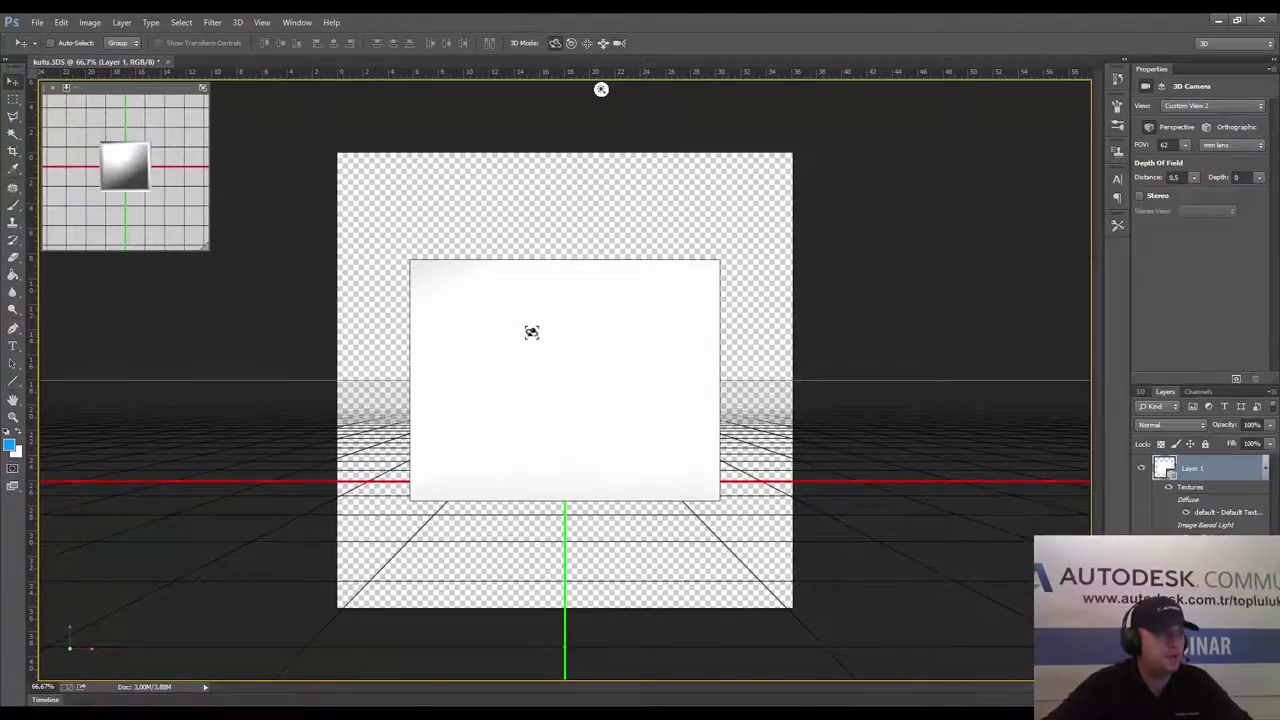
{"action": "mouse_move", "coordinate": [531, 335]}
{"action": "left_mouse_down"}
{"action": "mouse_move", "coordinate": [676, 343]}
{"action": "mouse_move", "coordinate": [702, 392]}
{"action": "mouse_move", "coordinate": [688, 412]}
{"action": "mouse_move", "coordinate": [510, 342]}
{"action": "left_mouse_up"}
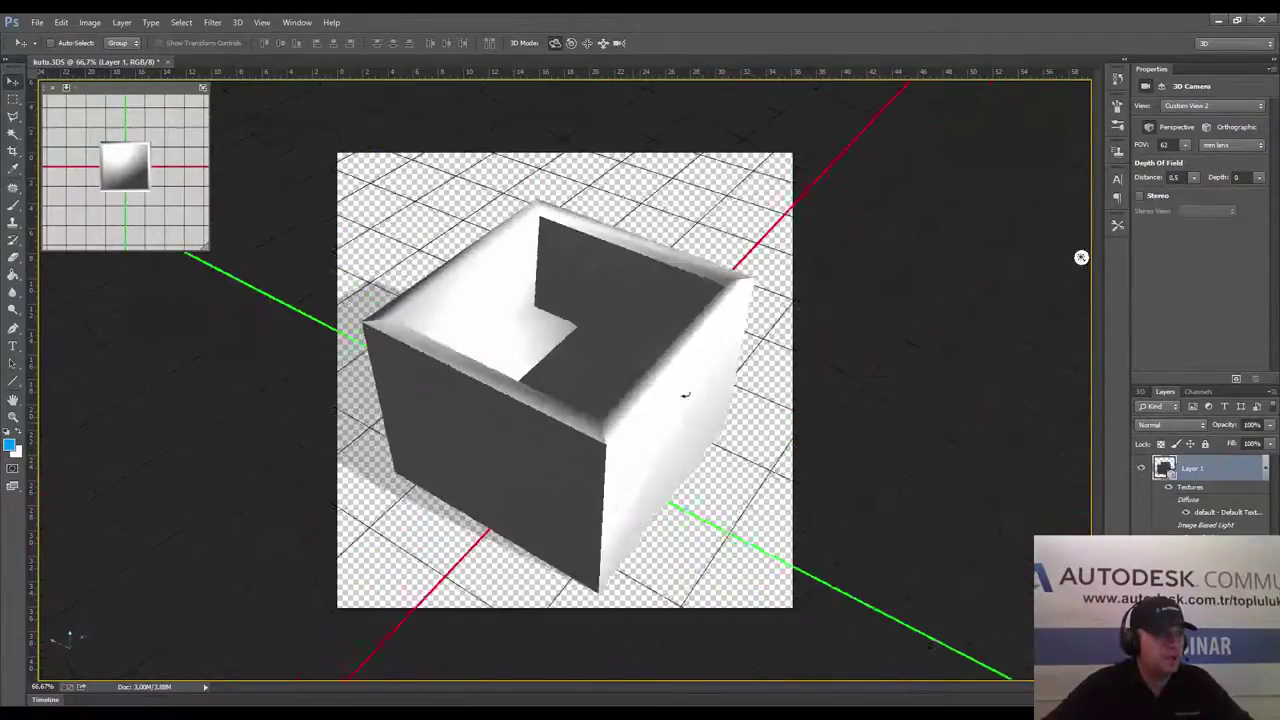
{"action": "mouse_move", "coordinate": [510, 342]}
{"action": "left_mouse_down"}
{"action": "mouse_move", "coordinate": [728, 383]}
{"action": "mouse_move", "coordinate": [651, 397]}
{"action": "left_mouse_up"}
{"action": "mouse_move", "coordinate": [593, 462]}
{"action": "left_mouse_down"}
{"action": "mouse_move", "coordinate": [519, 460]}
{"action": "mouse_move", "coordinate": [589, 462]}
{"action": "left_mouse_up"}
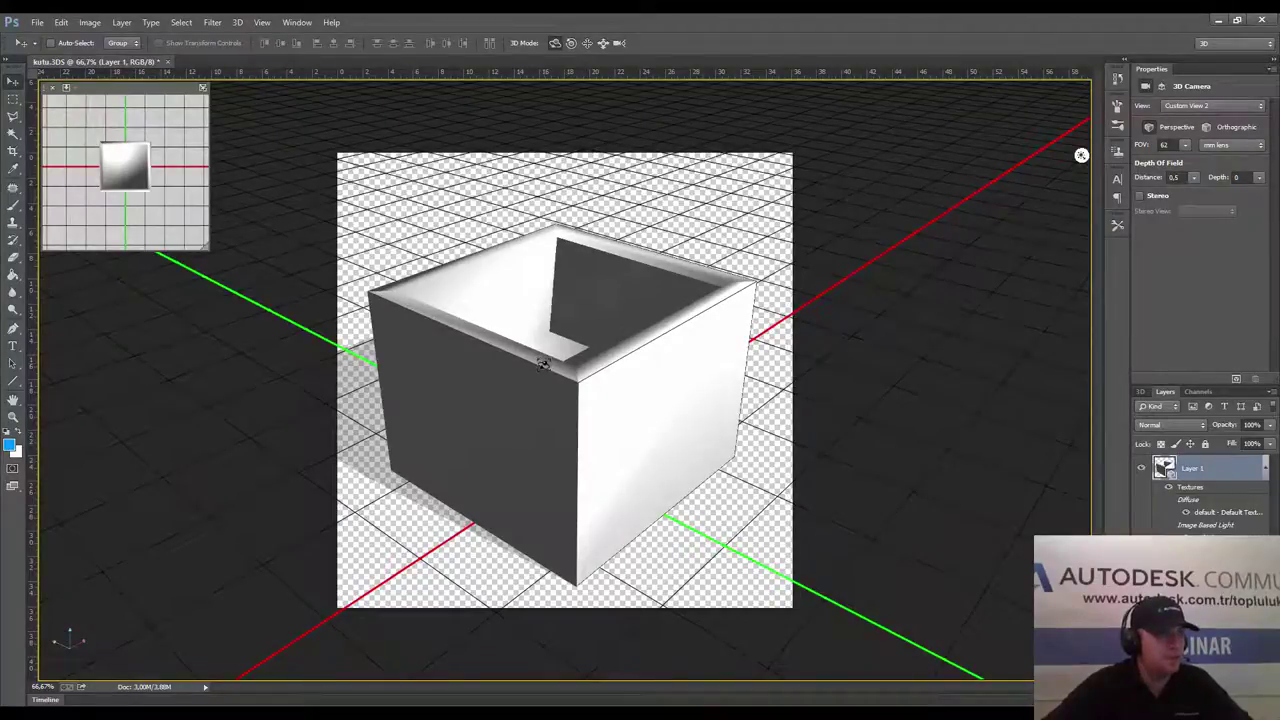
Save the document as kutu.psd.
{"action": "left_click", "coordinate": [40, 24]}
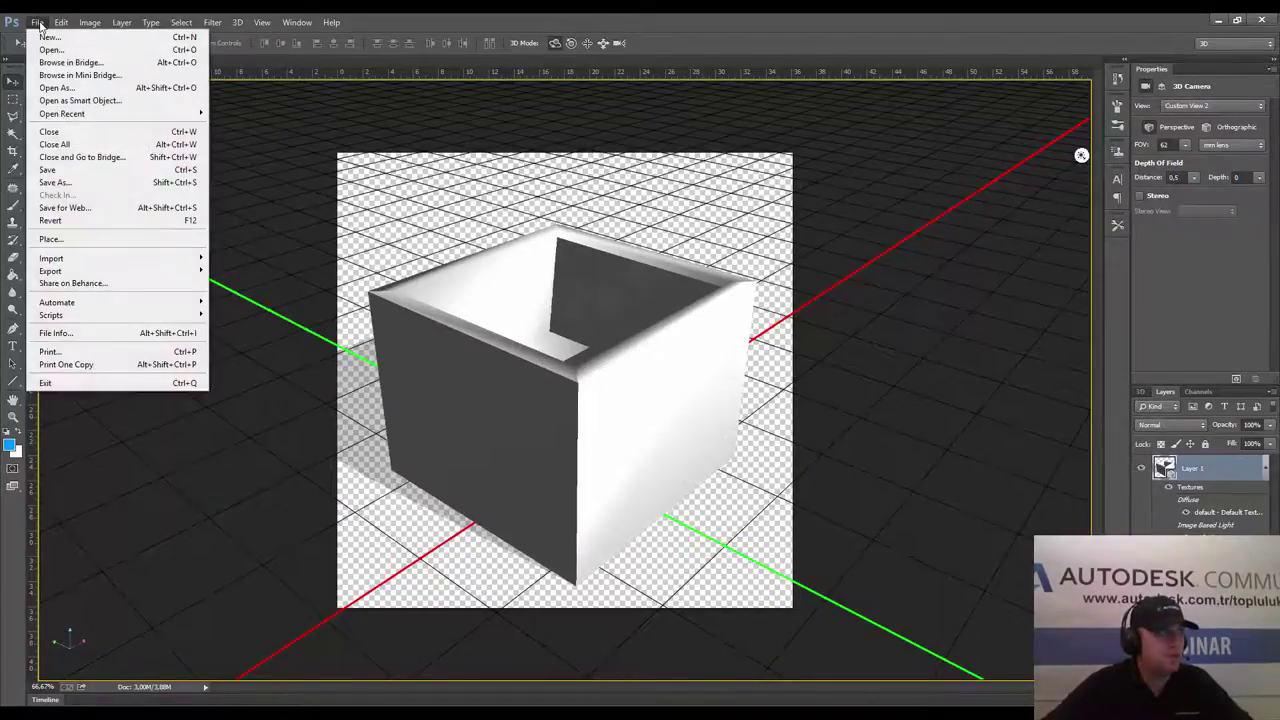
{"action": "left_click", "coordinate": [70, 182]}
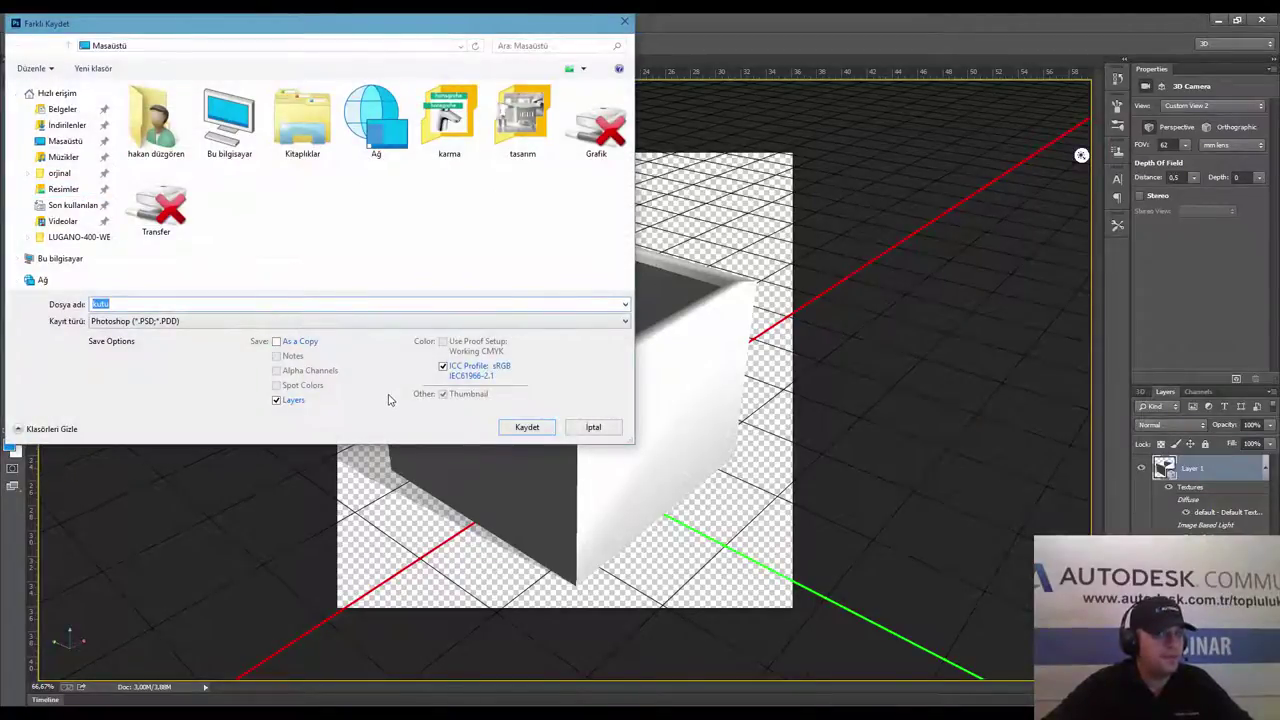
{"action": "left_click", "coordinate": [524, 427]}
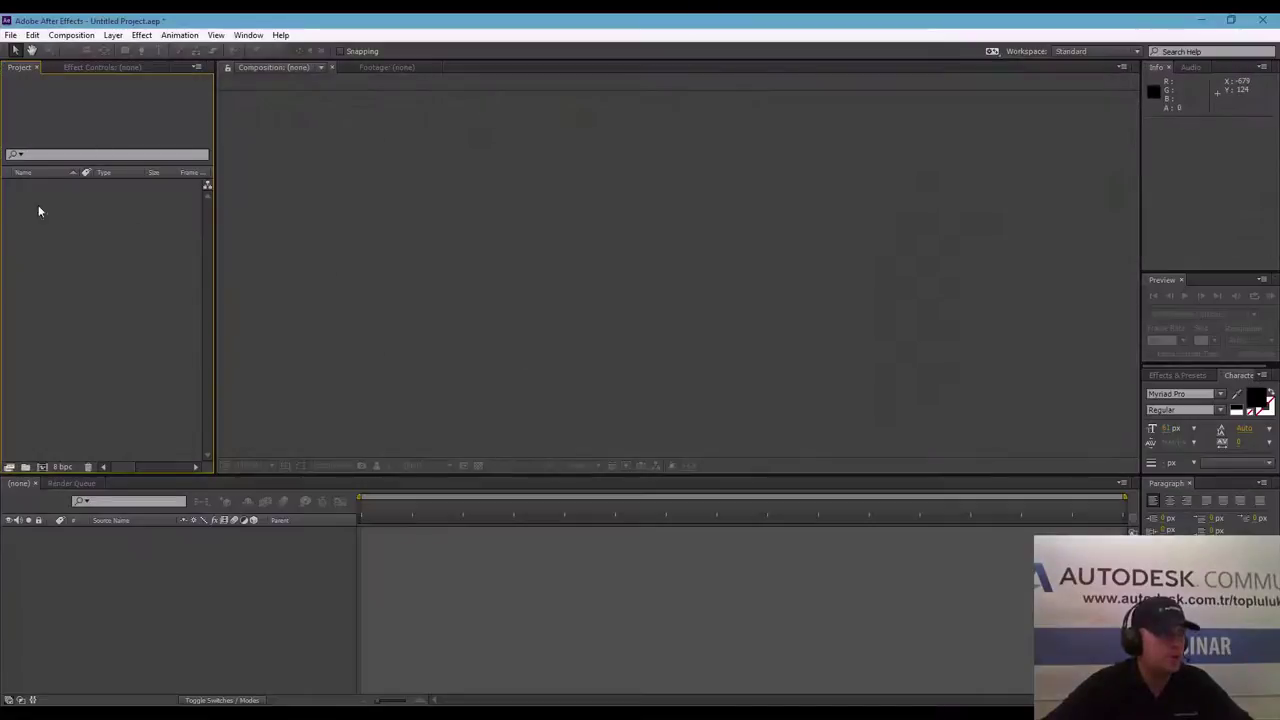
Import kutu.psd with Import Kind Composition and make a new comp from Layer 1/kutu.psd.
{"action": "right_click", "coordinate": [54, 238]}
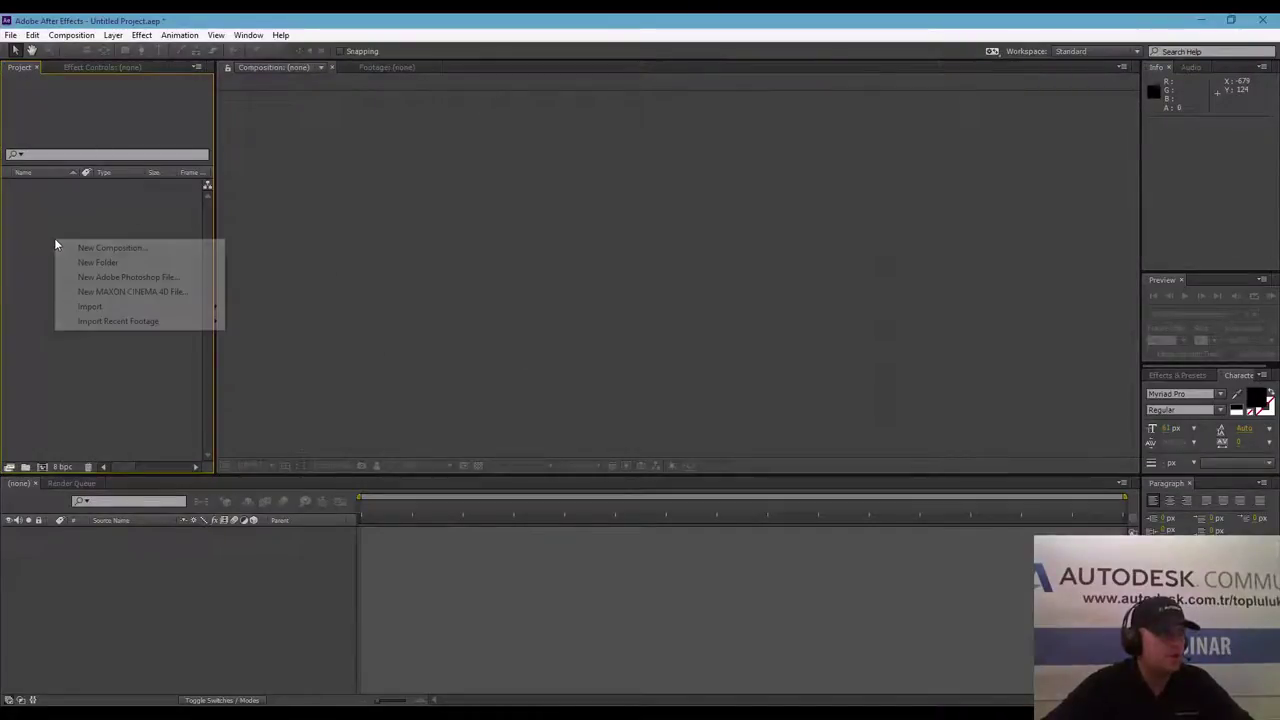
{"action": "mouse_move", "coordinate": [138, 313]}
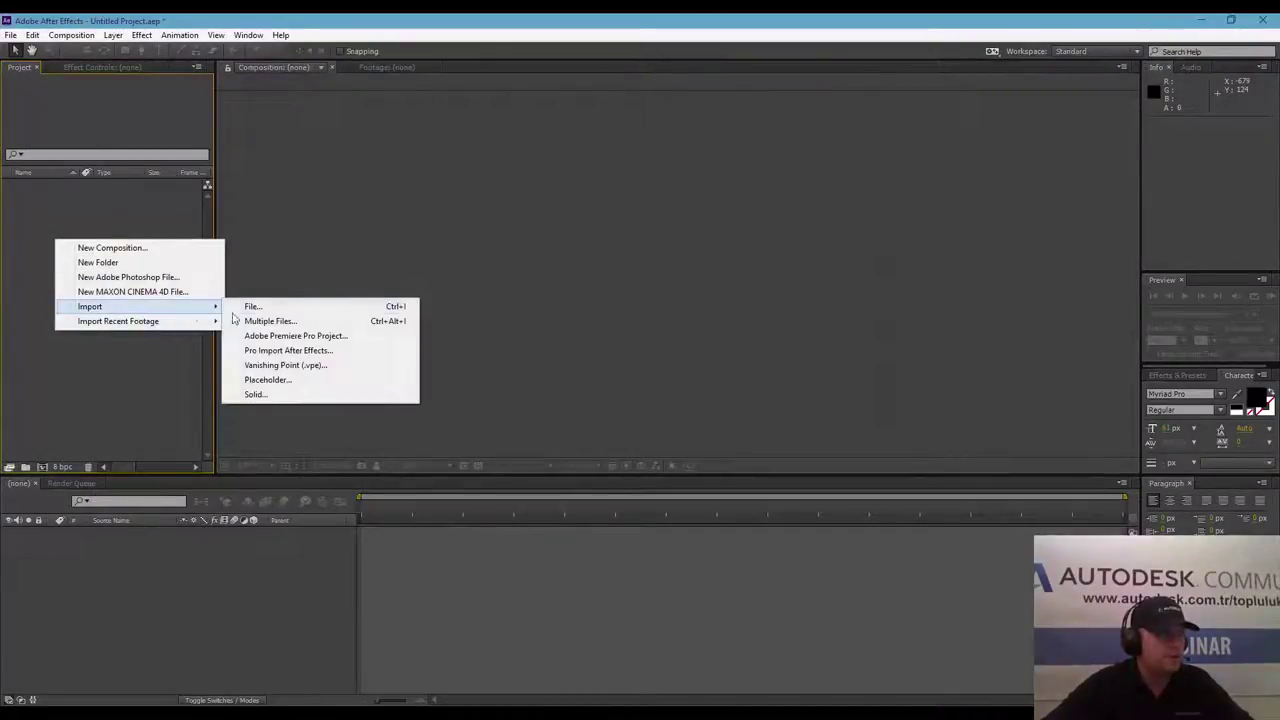
{"action": "left_click", "coordinate": [290, 309]}
{"action": "double_click", "coordinate": [160, 230]}
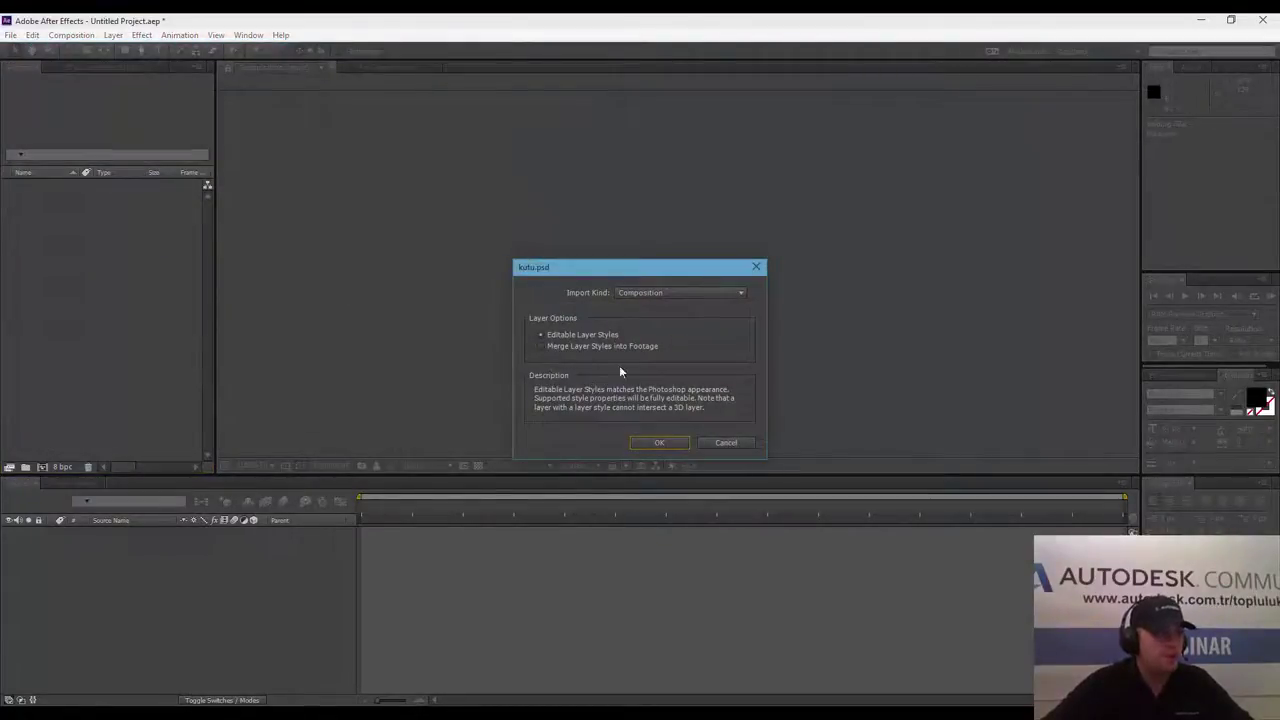
{"action": "left_click", "coordinate": [670, 293]}
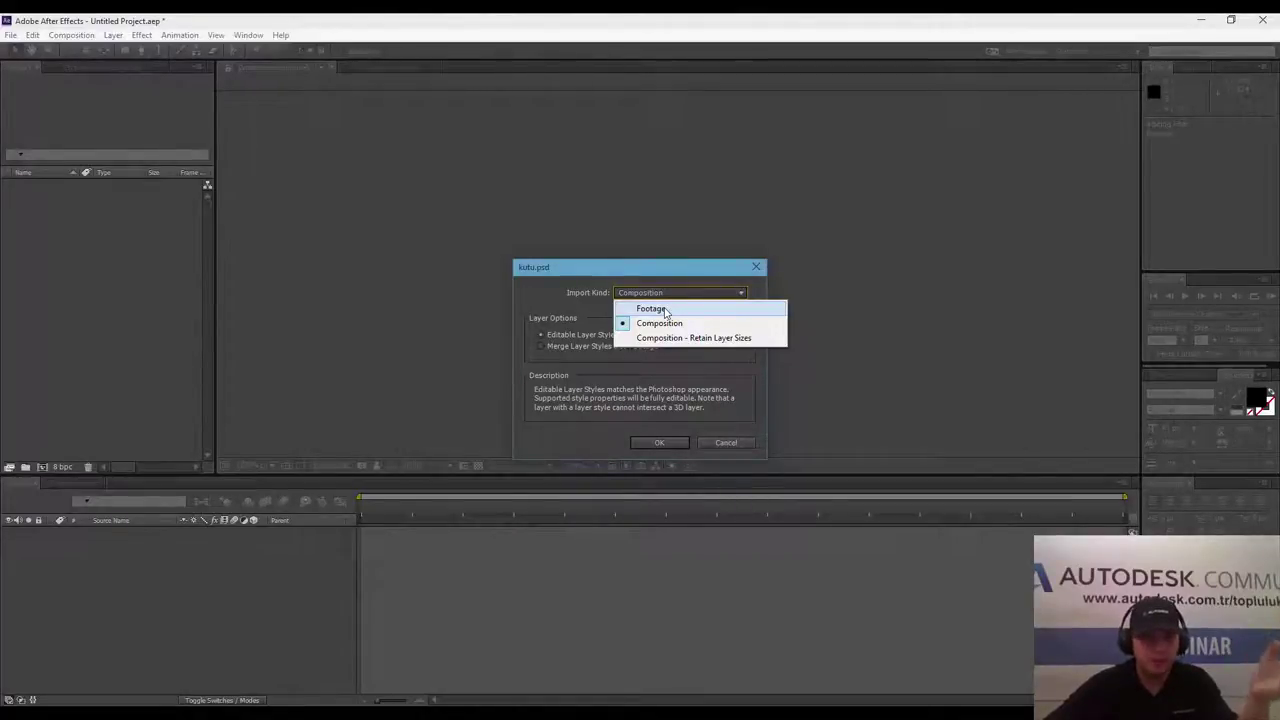
{"action": "left_click", "coordinate": [662, 325]}
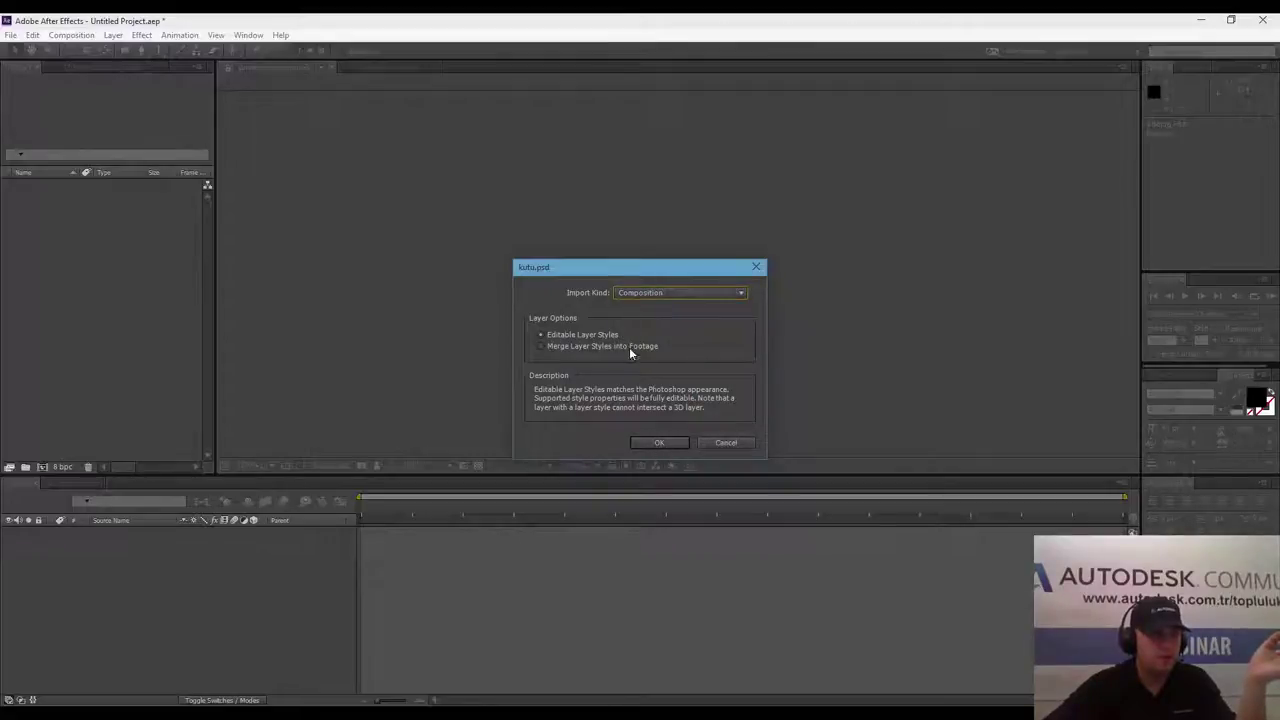
{"action": "left_click", "coordinate": [661, 443]}
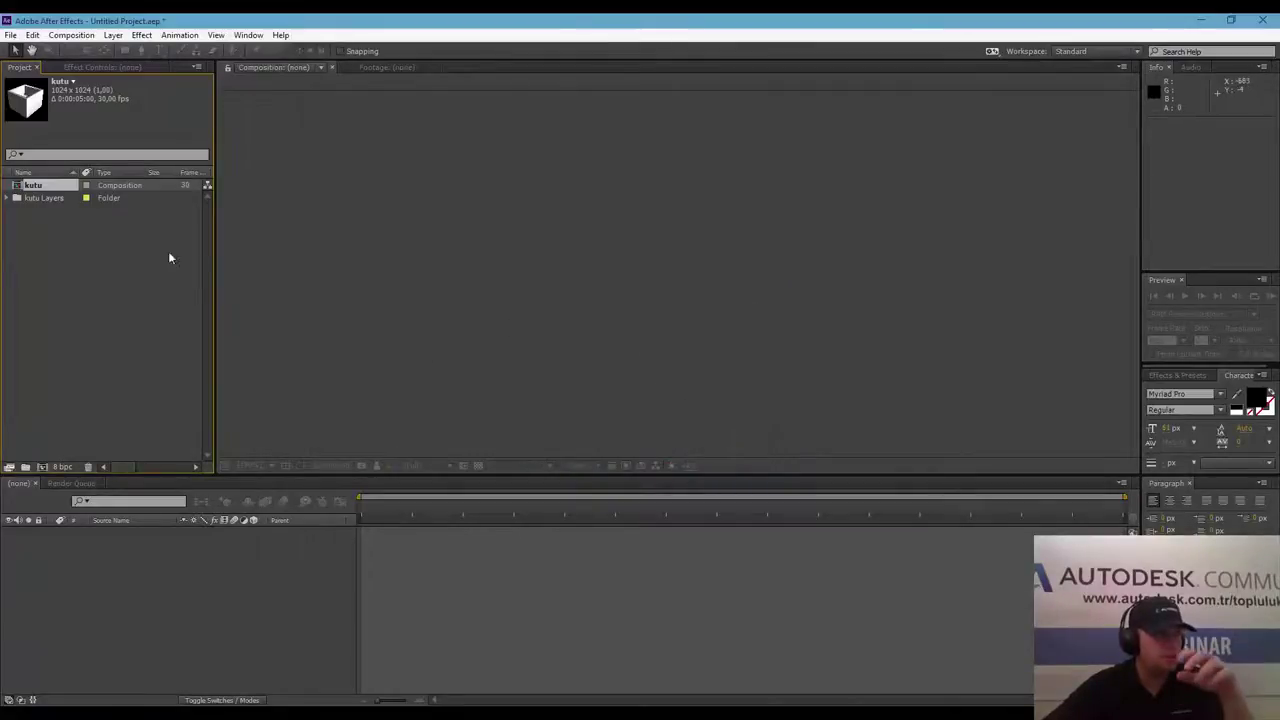
{"action": "left_click", "coordinate": [10, 199]}
{"action": "mouse_move", "coordinate": [48, 211]}
{"action": "left_mouse_down"}
{"action": "mouse_move", "coordinate": [130, 483]}
{"action": "mouse_move", "coordinate": [134, 602]}
{"action": "left_mouse_up"}
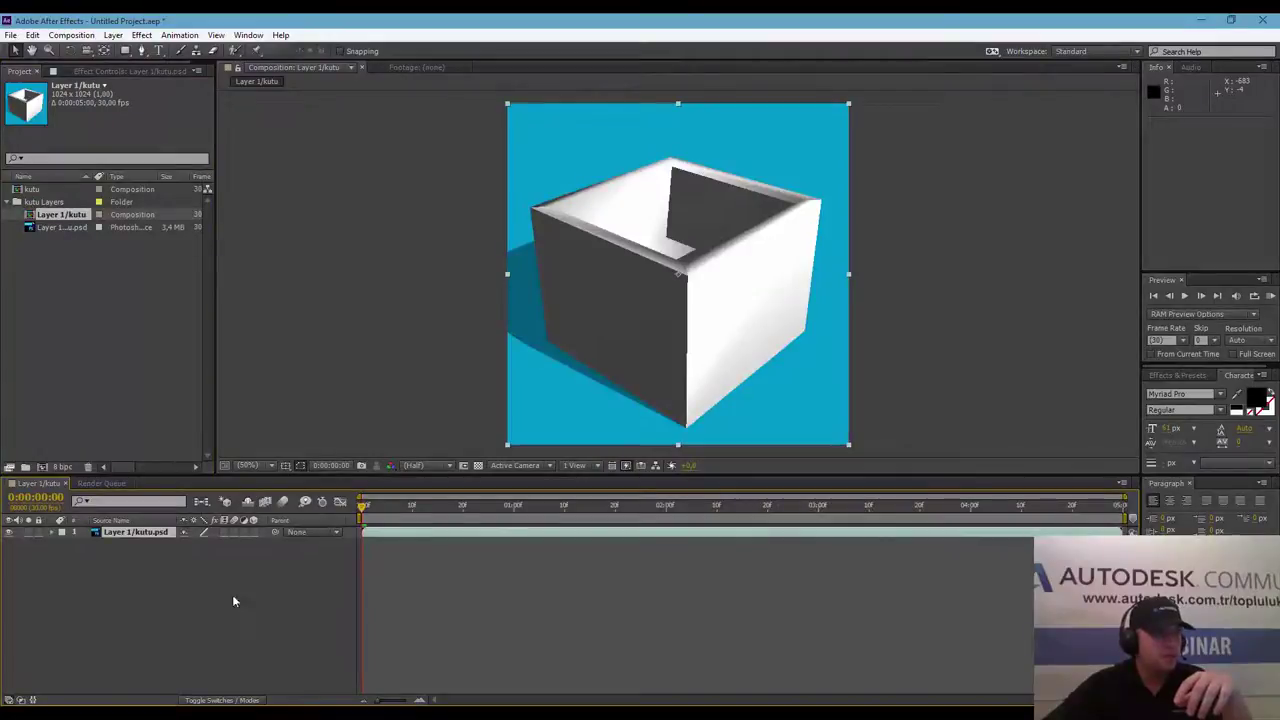
Add a new camera, Camera 1, with default settings.
{"action": "right_click", "coordinate": [131, 585]}
{"action": "mouse_move", "coordinate": [192, 445]}
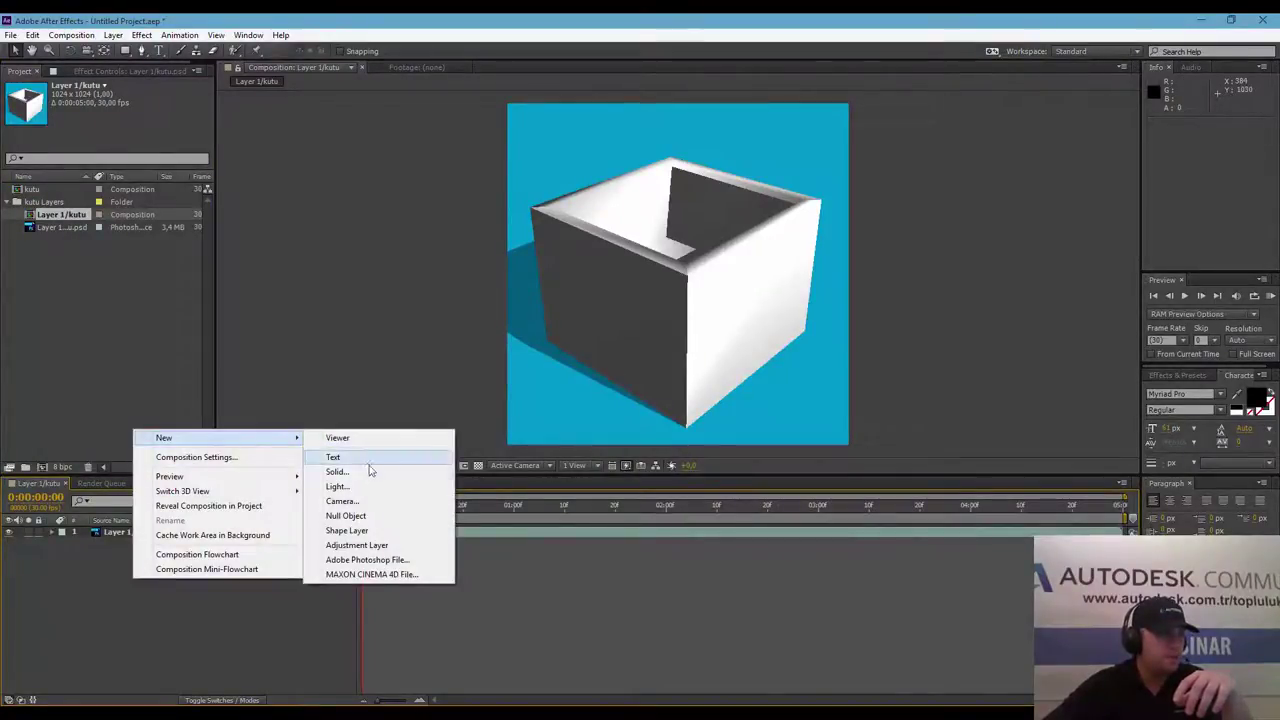
{"action": "left_click", "coordinate": [345, 501]}
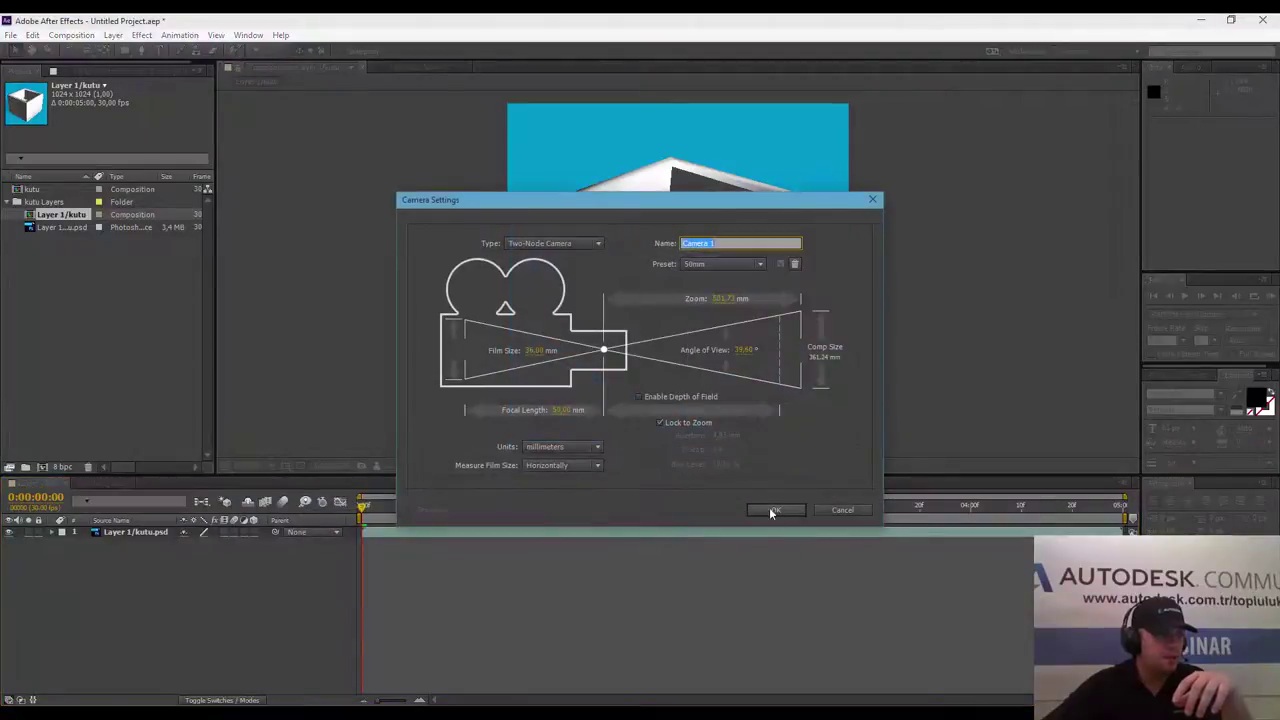
{"action": "left_click", "coordinate": [771, 511]}
Add Null 1 below Camera 1 and parent Camera 1 to Layer 1/kutu.psd.
{"action": "right_click", "coordinate": [146, 573]}
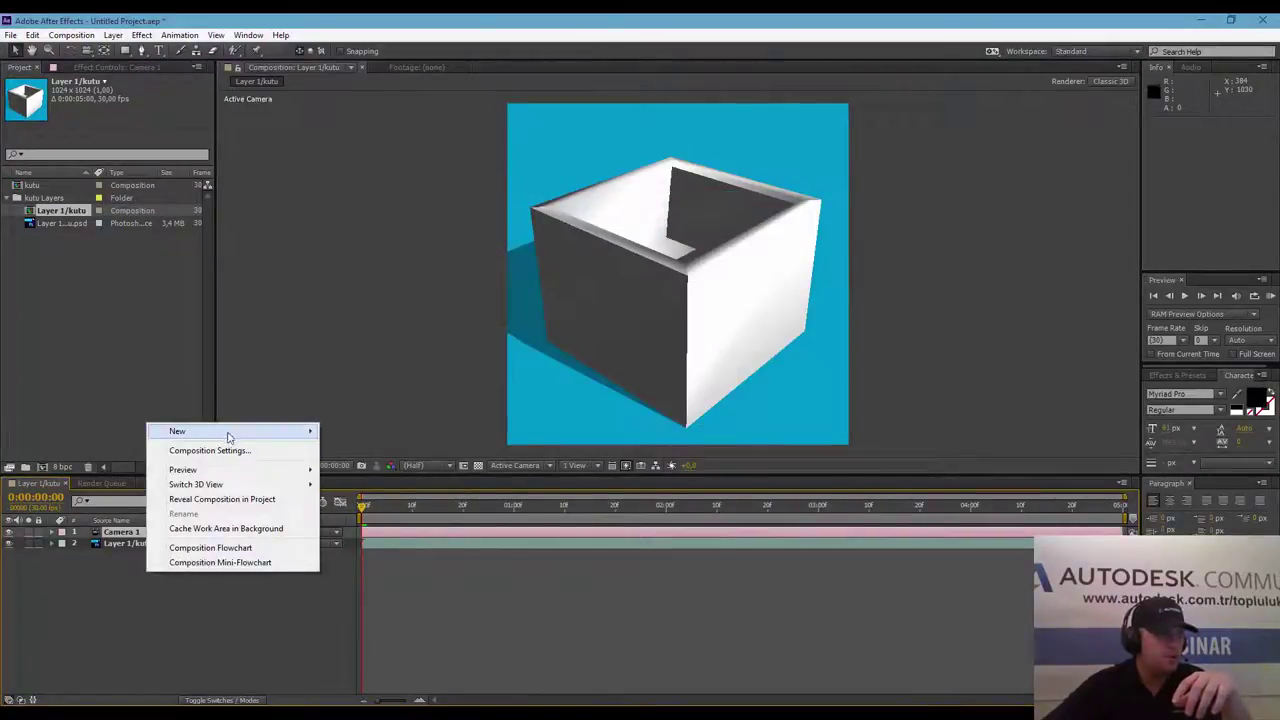
{"action": "mouse_move", "coordinate": [236, 436]}
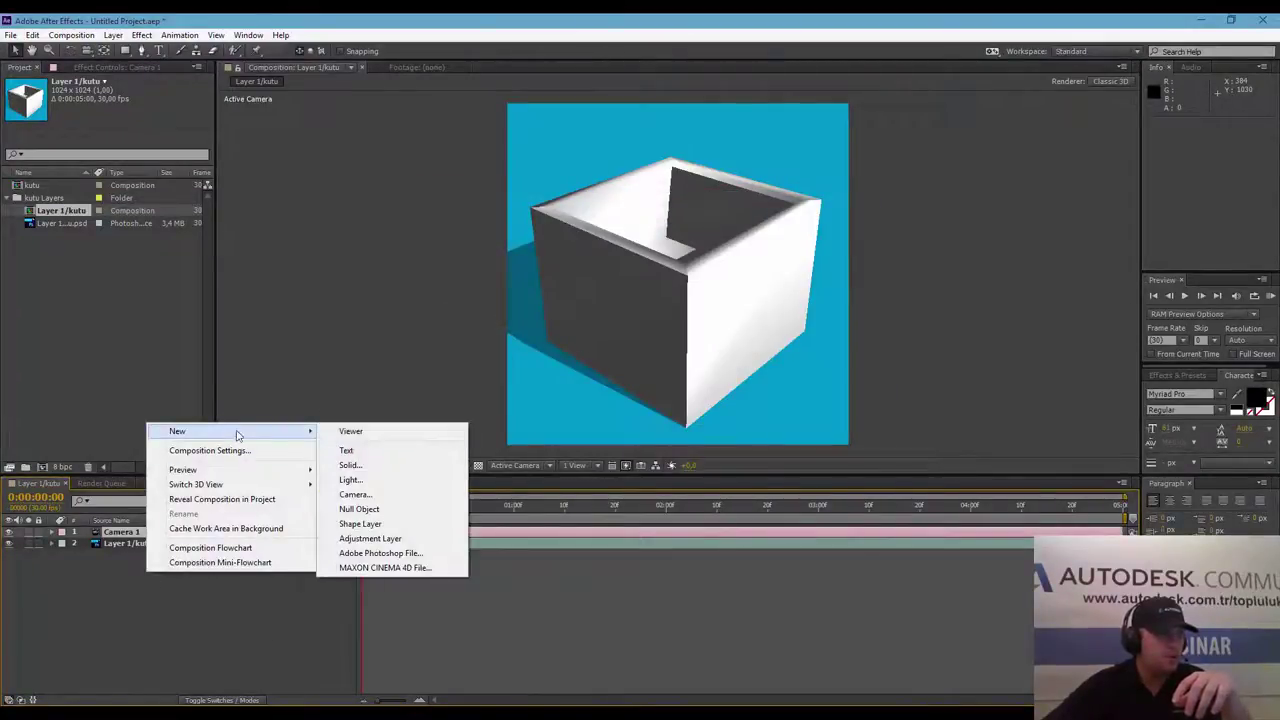
{"action": "left_click", "coordinate": [375, 513]}
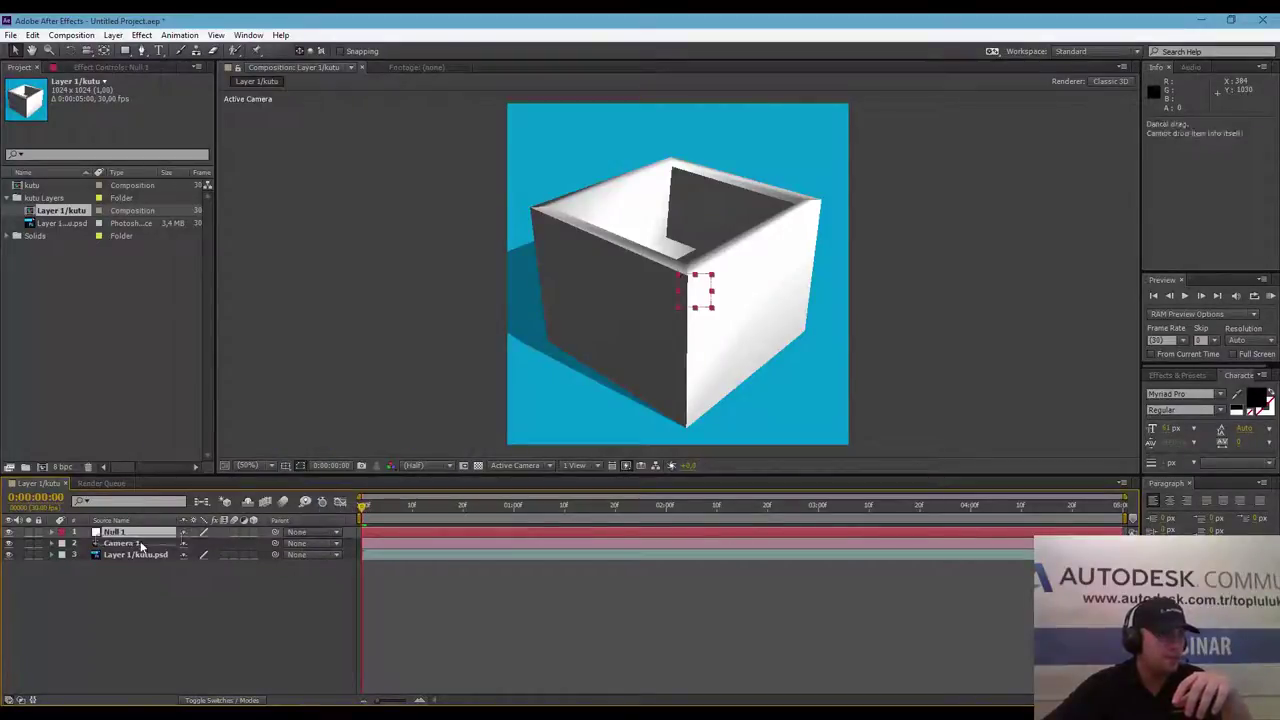
{"action": "left_click_drag", "start_coordinate": [120, 532], "coordinate": [140, 552]}
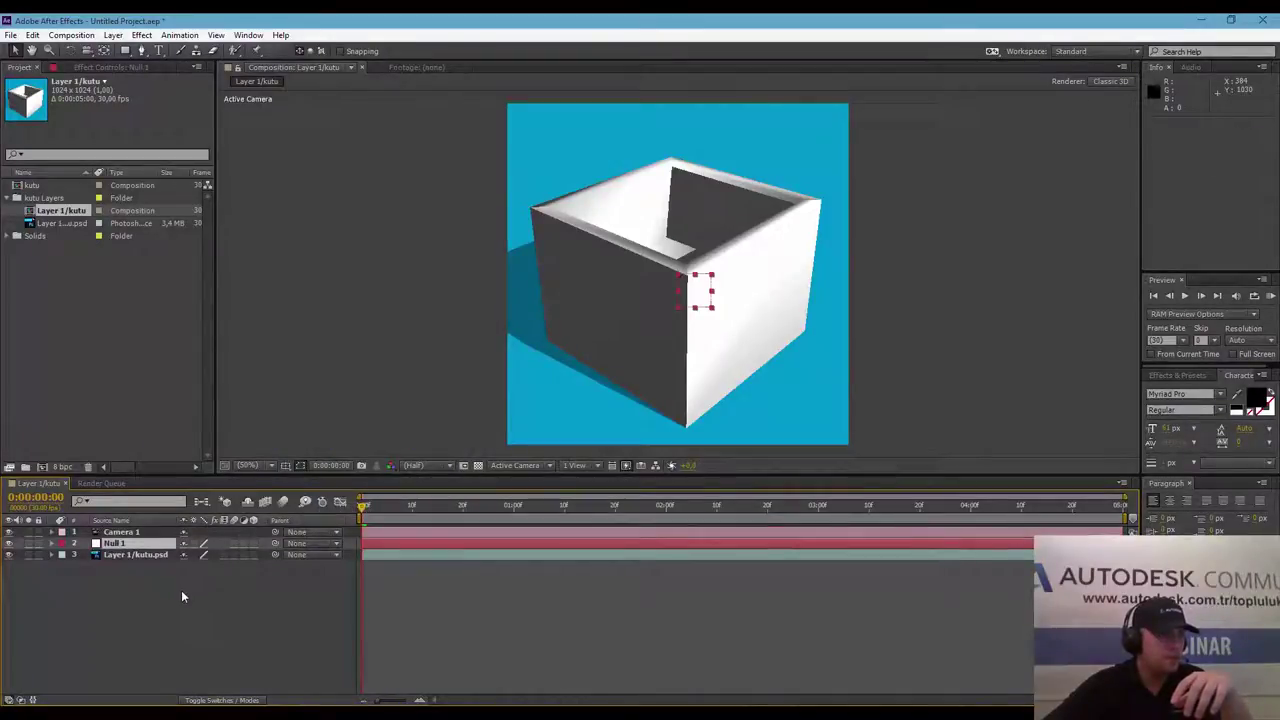
{"action": "left_click", "coordinate": [322, 534]}
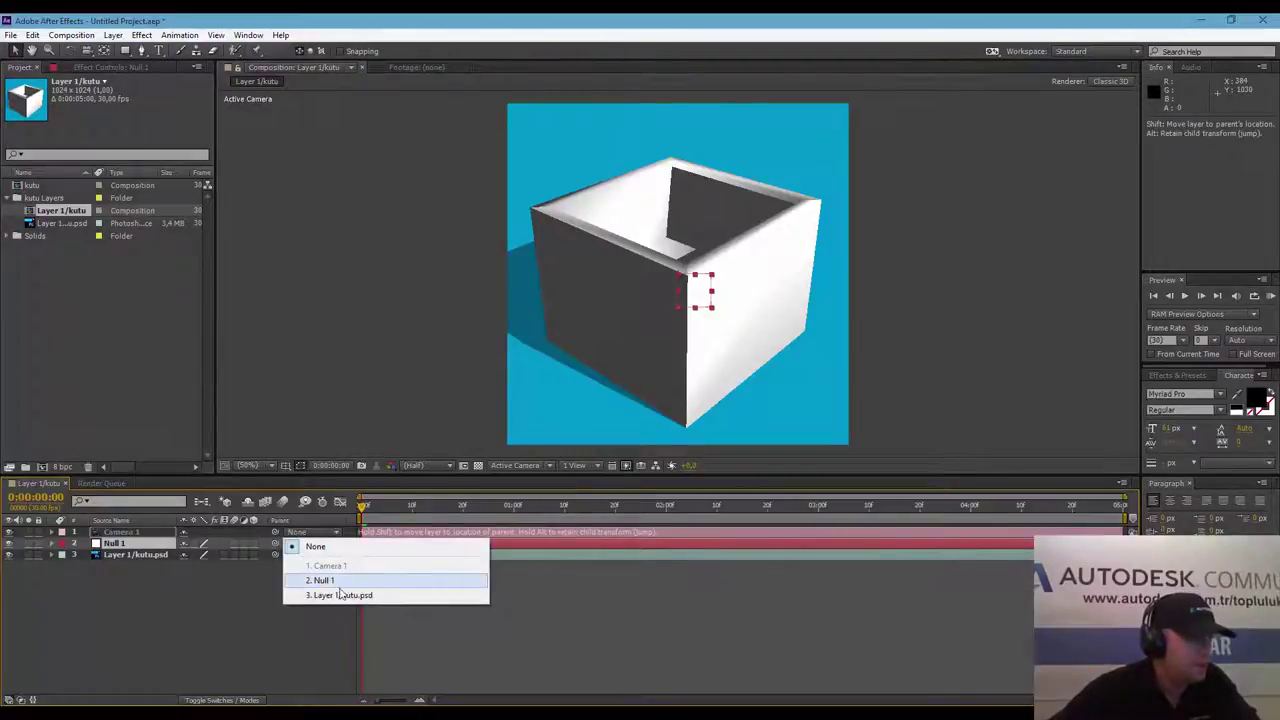
{"action": "left_click", "coordinate": [340, 595]}
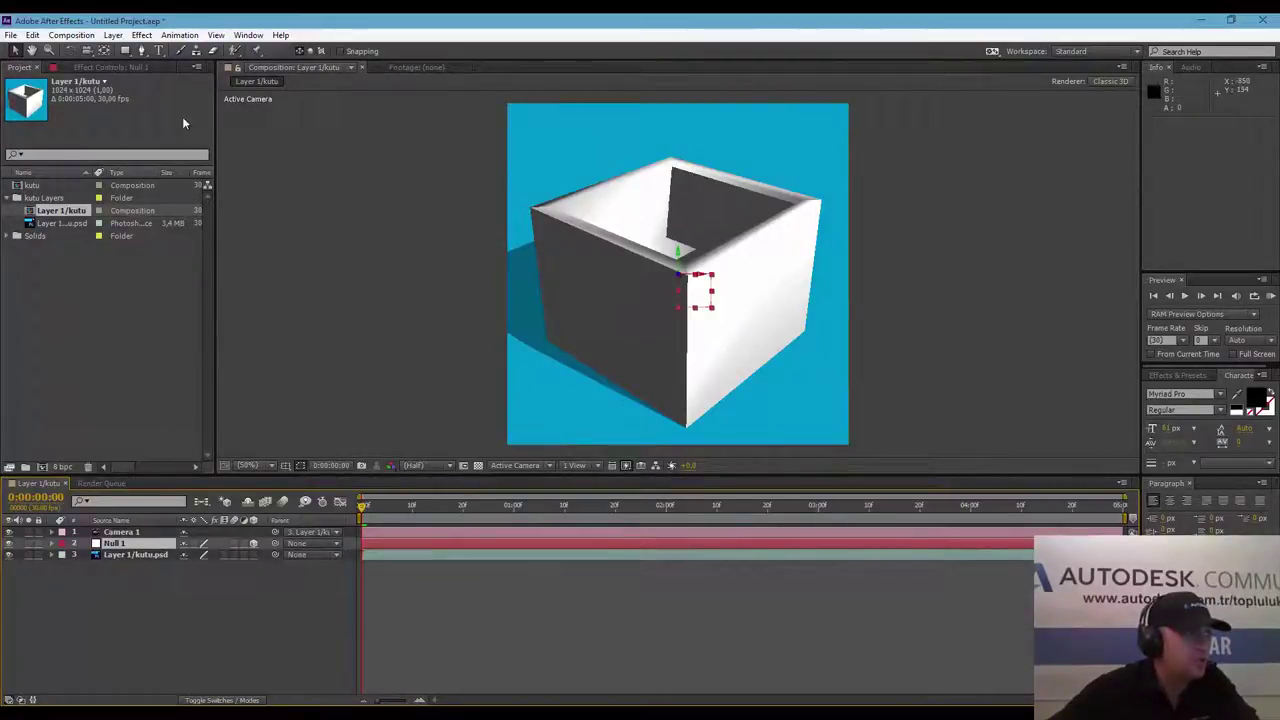
Switch the viewer to Camera 1 and orbit it slightly around the box.
{"action": "left_click", "coordinate": [88, 52]}
{"action": "left_click_drag", "start_coordinate": [90, 55], "coordinate": [130, 72]}
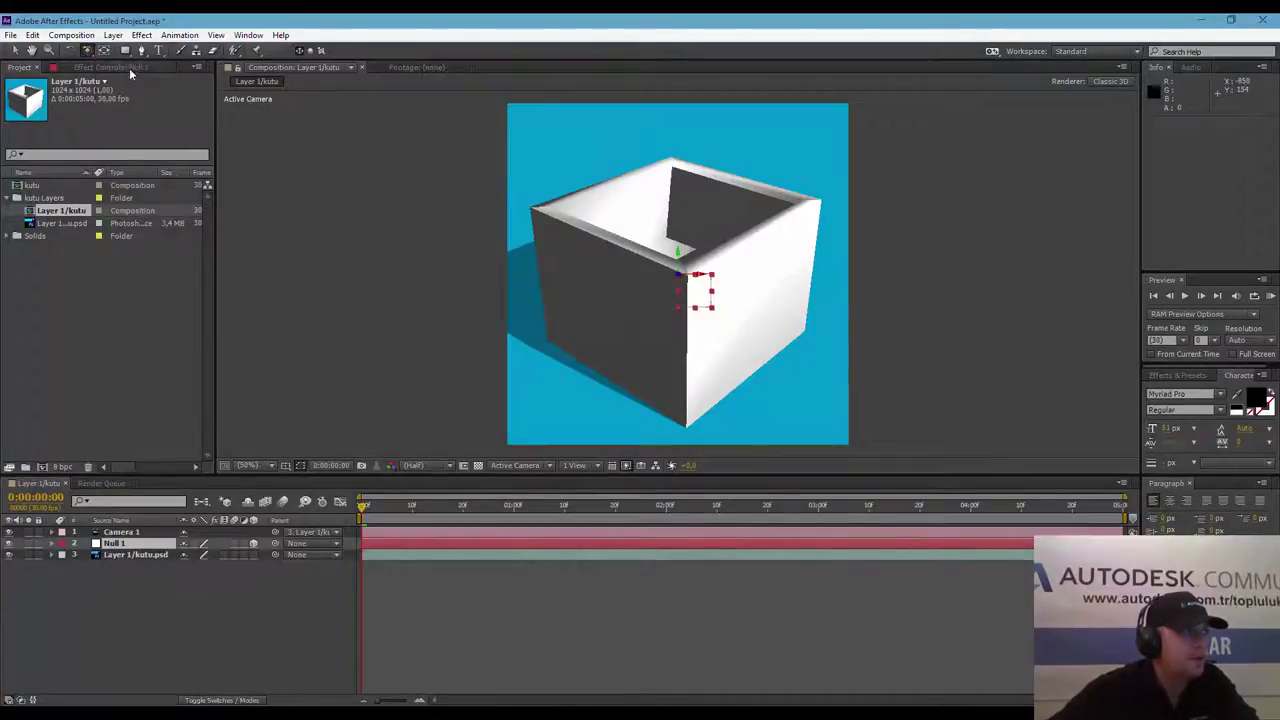
{"action": "left_click_drag", "start_coordinate": [659, 374], "coordinate": [704, 338]}
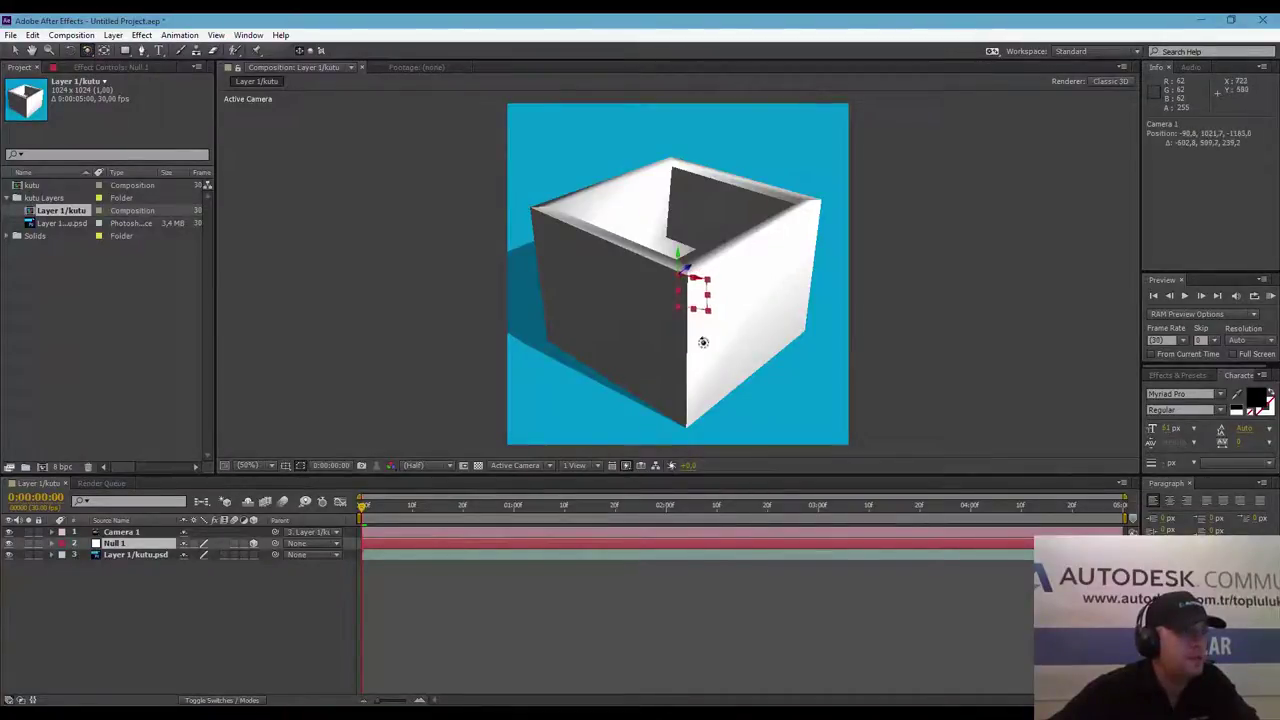
{"action": "left_click", "coordinate": [517, 465]}
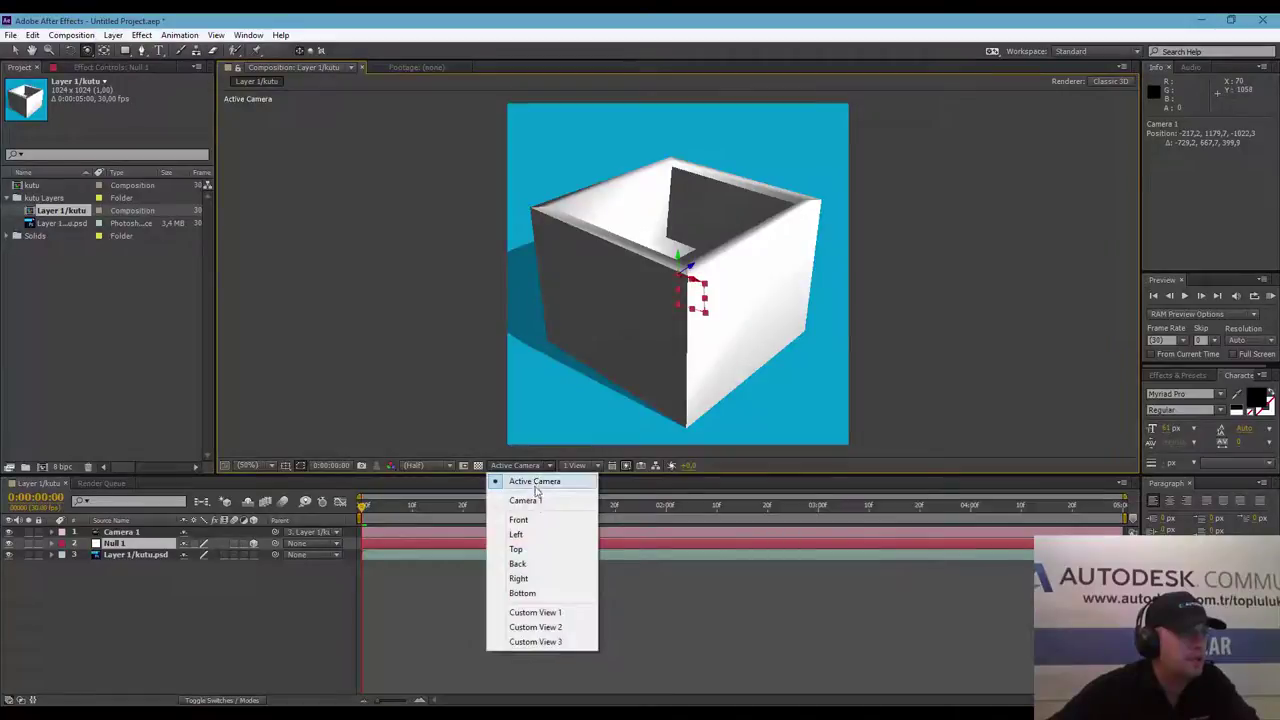
{"action": "left_click", "coordinate": [537, 502]}
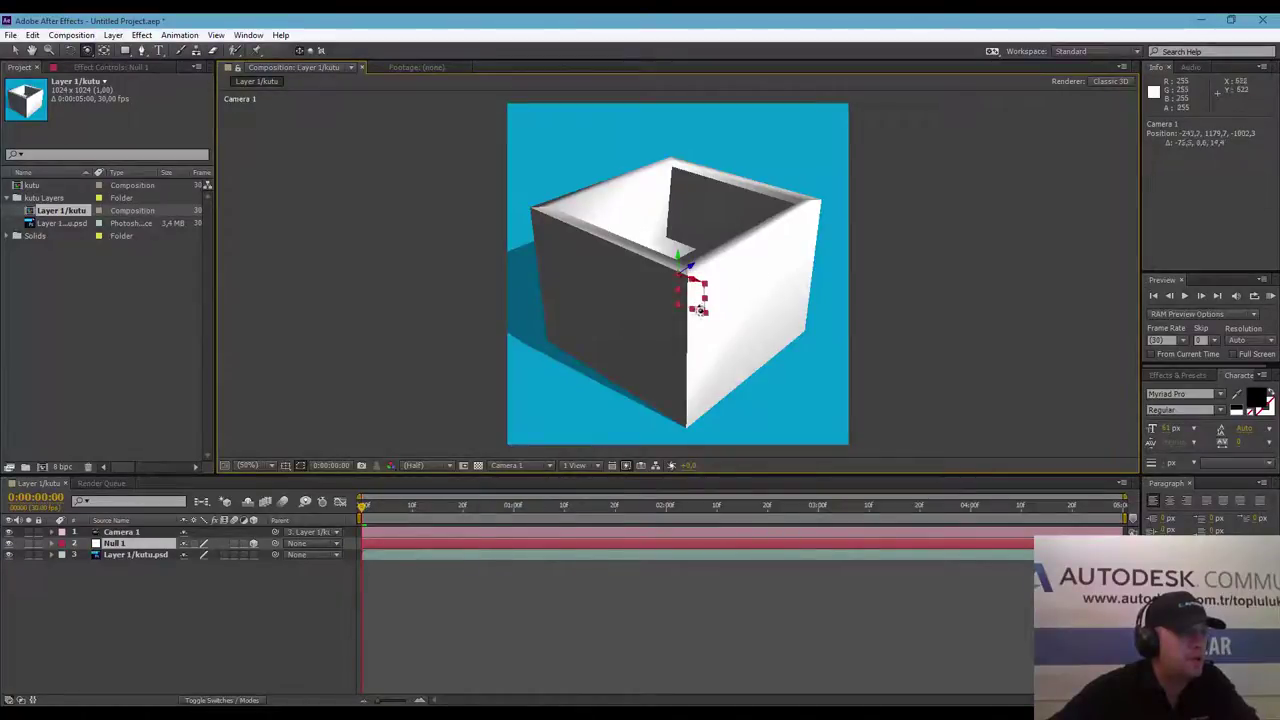
{"action": "left_click_drag", "start_coordinate": [702, 310], "coordinate": [748, 291]}
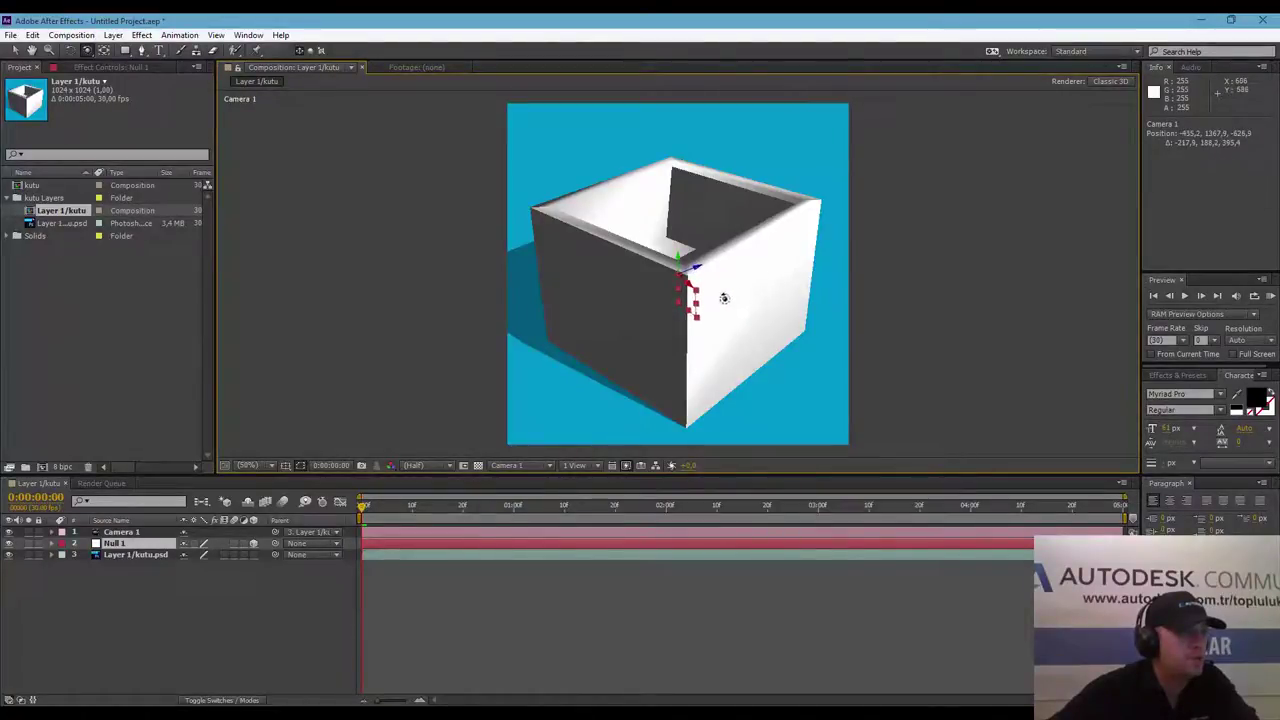
Parent Null 1 to Camera 1, leaving the box layer's parent at None.
{"action": "left_click", "coordinate": [297, 543]}
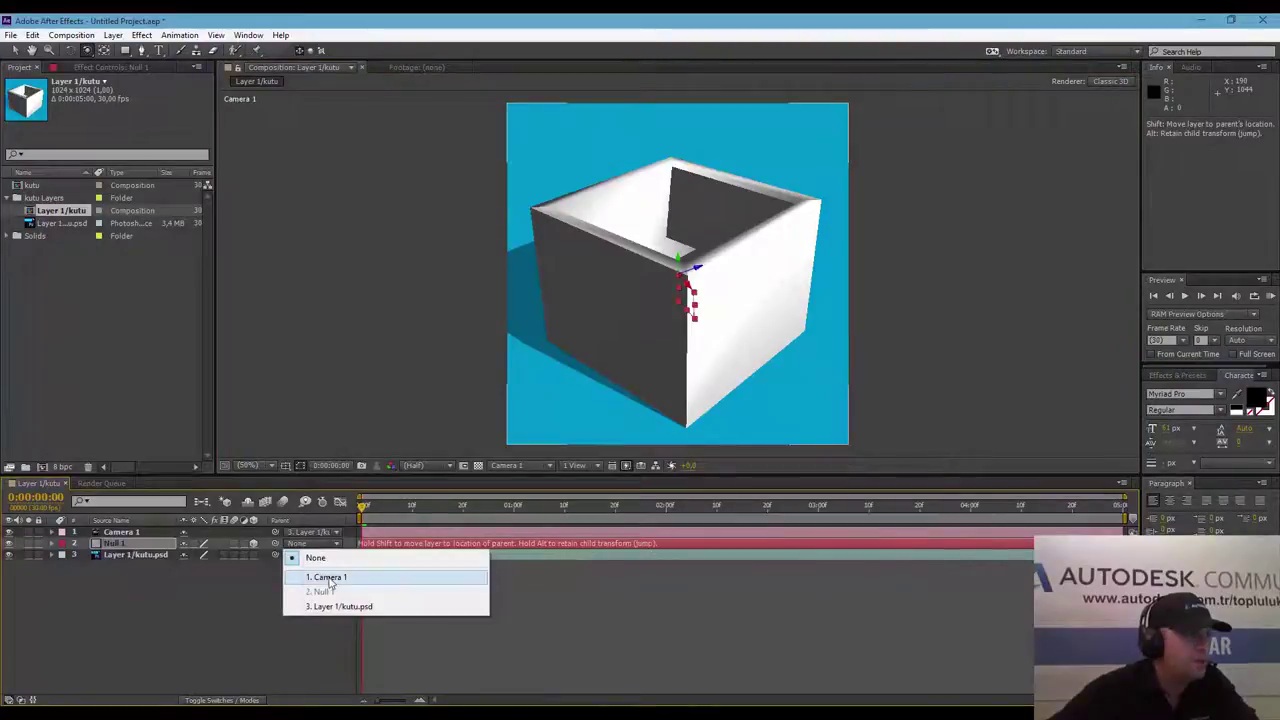
{"action": "left_click", "coordinate": [330, 578]}
{"action": "left_click", "coordinate": [297, 555]}
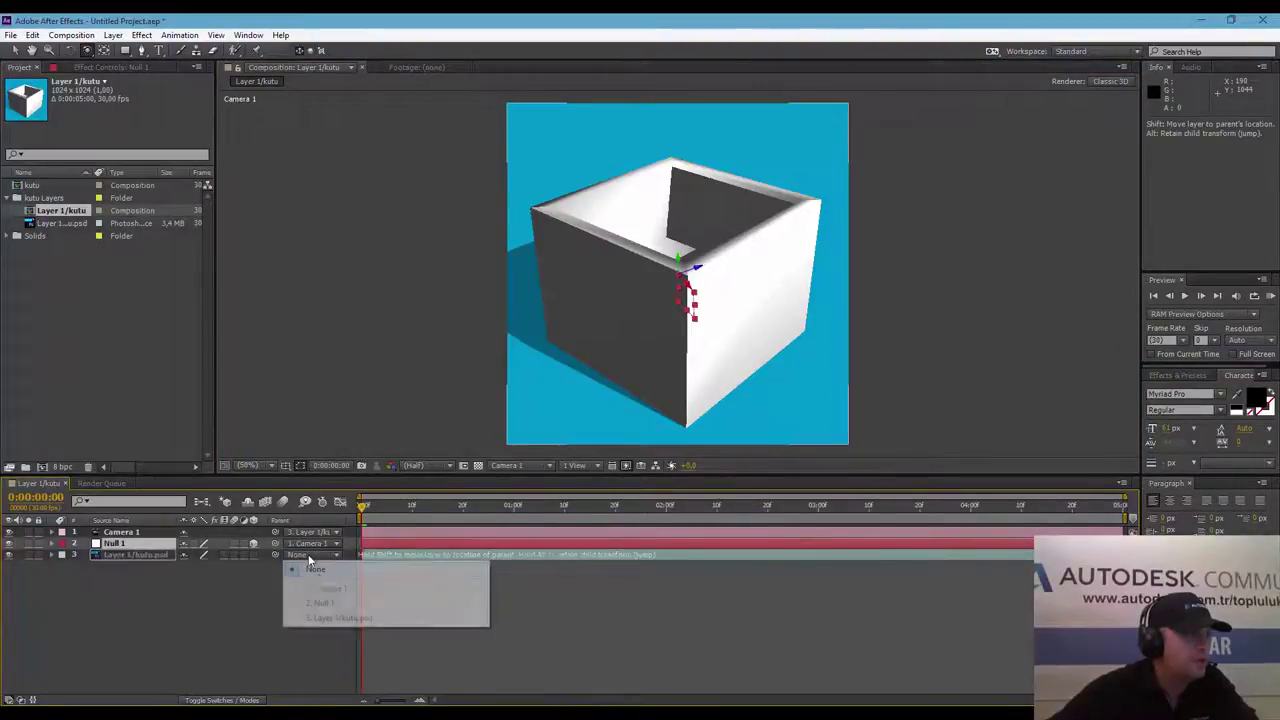
{"action": "left_click", "coordinate": [248, 605]}
{"action": "left_click", "coordinate": [140, 555]}
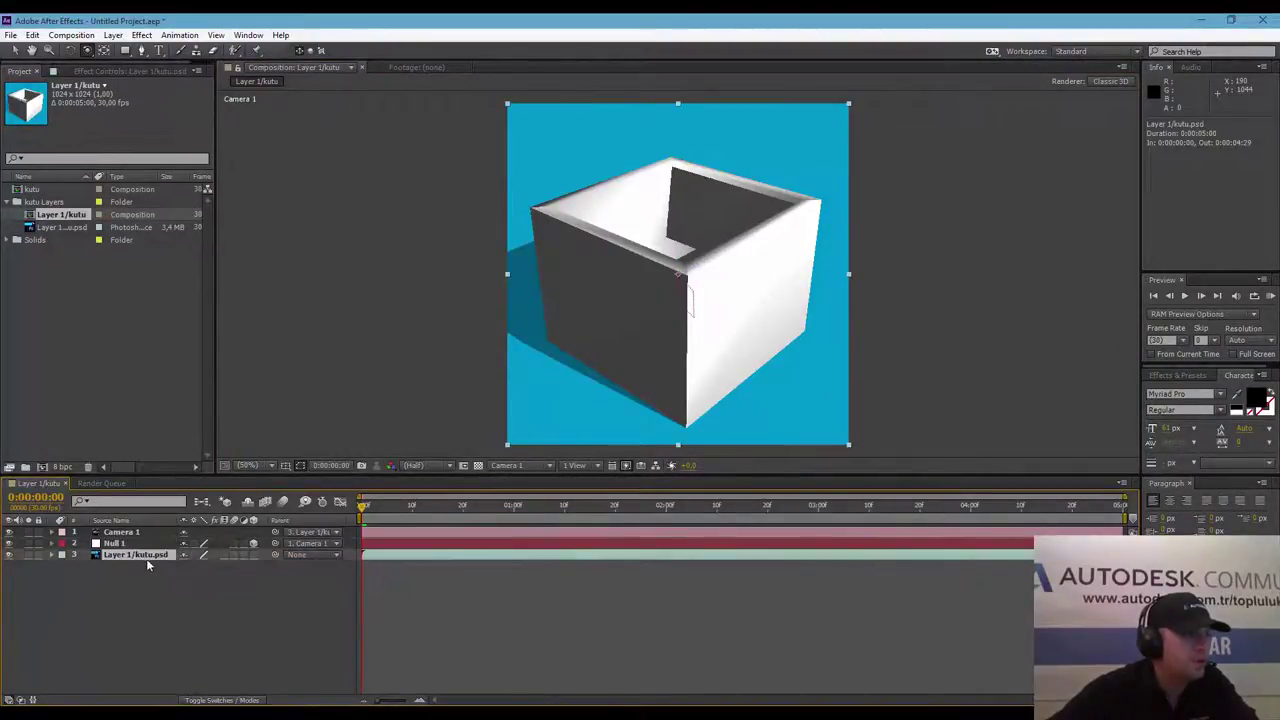
{"action": "left_click", "coordinate": [320, 557]}
{"action": "left_click", "coordinate": [250, 610]}
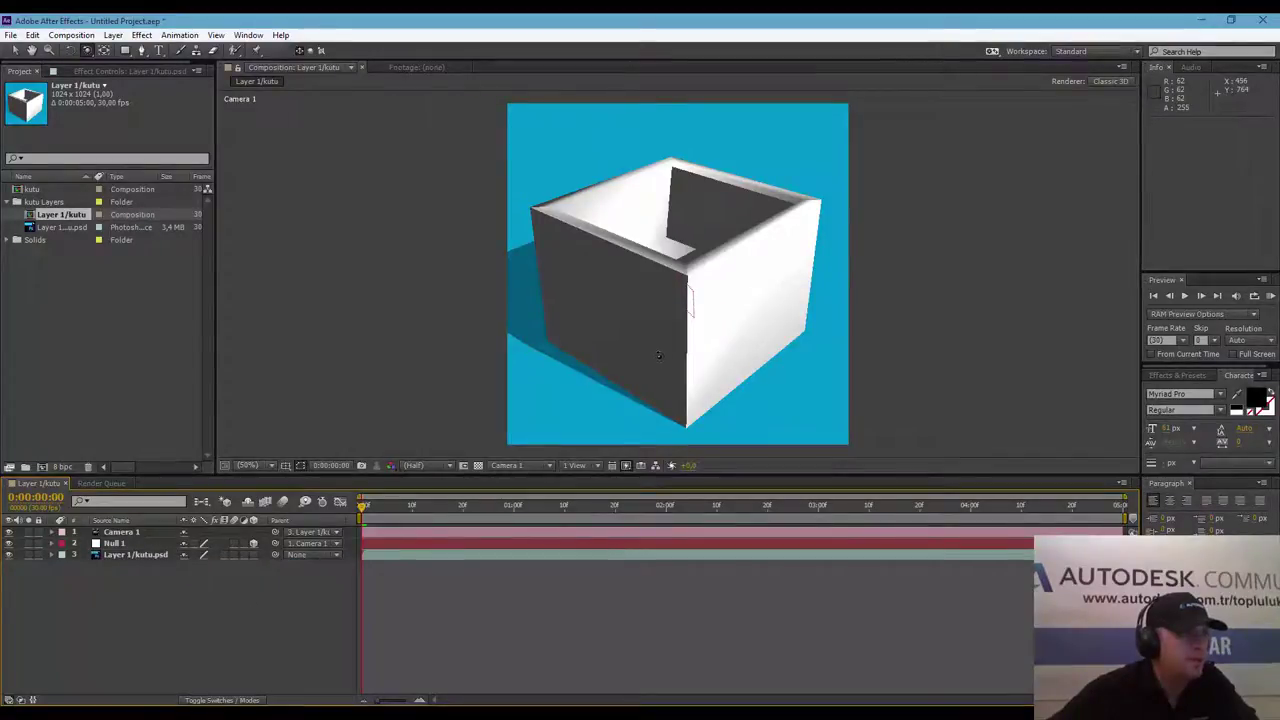
Set Camera 1's parent to None.
{"action": "left_click", "coordinate": [121, 532]}
{"action": "left_click", "coordinate": [316, 535]}
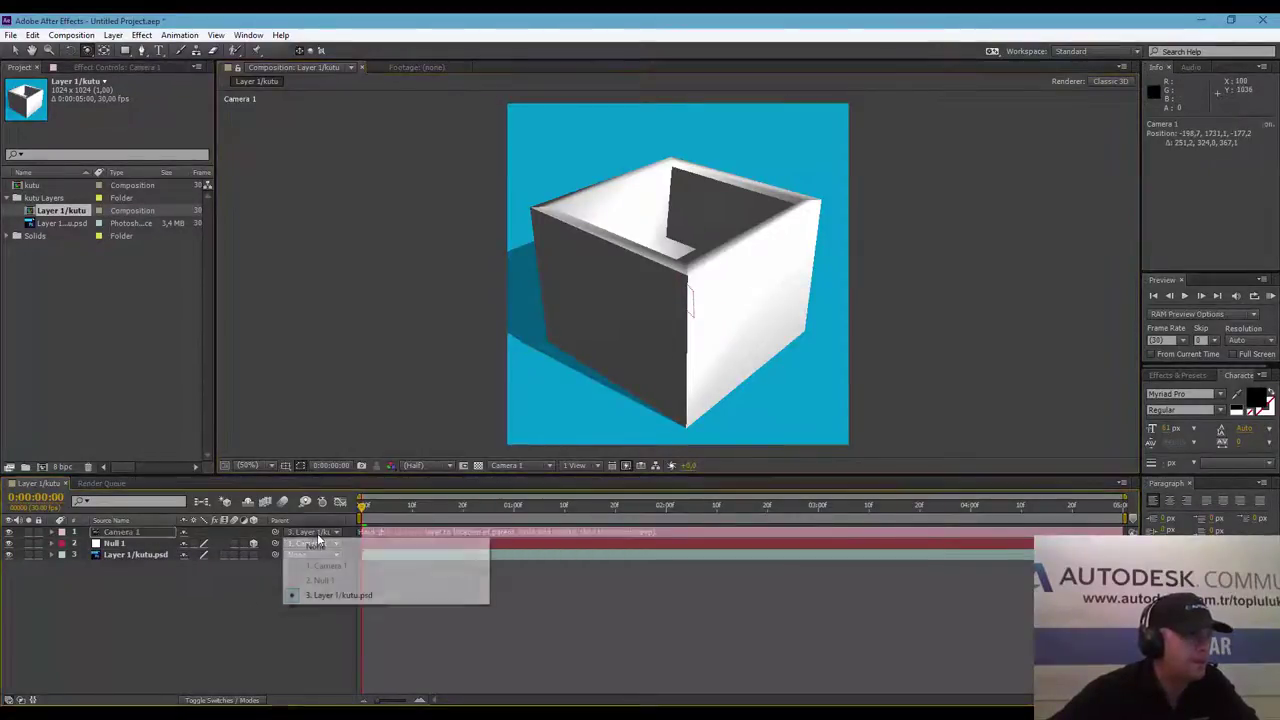
{"action": "left_click", "coordinate": [316, 546]}
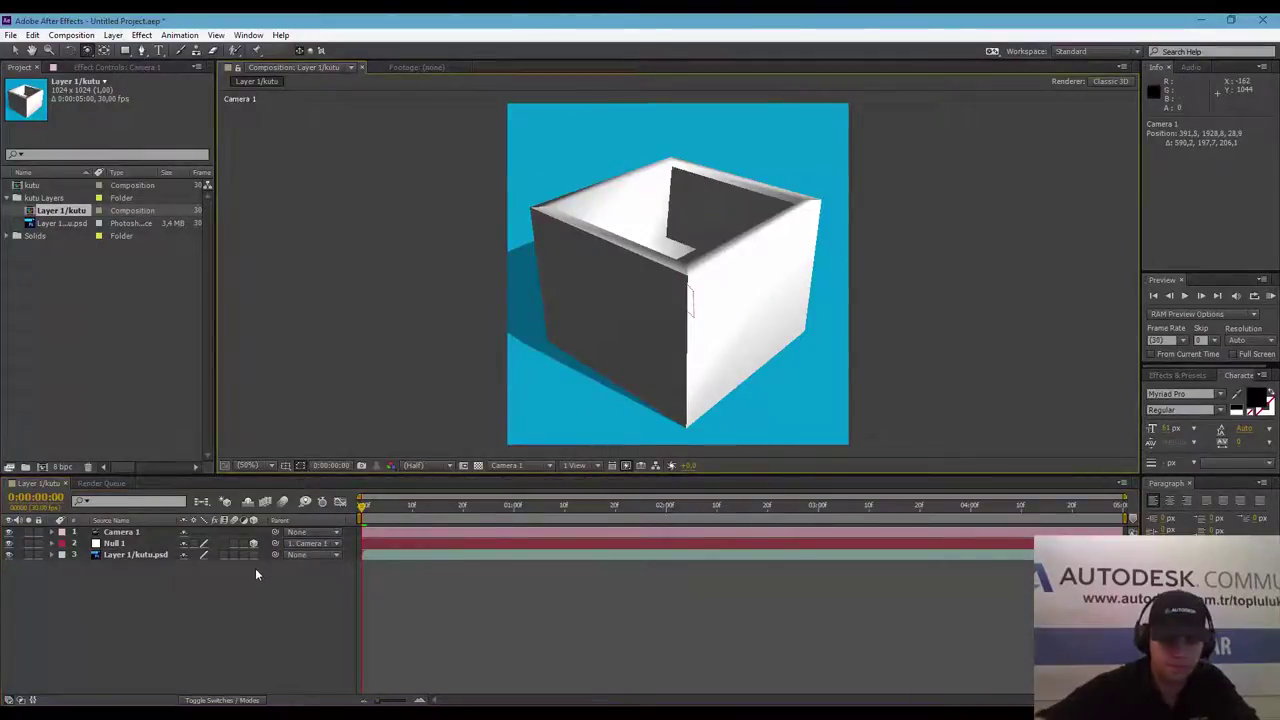
Undo the parenting change and orbit the camera around the box.
{"action": "key", "text": "ctrl+z"}
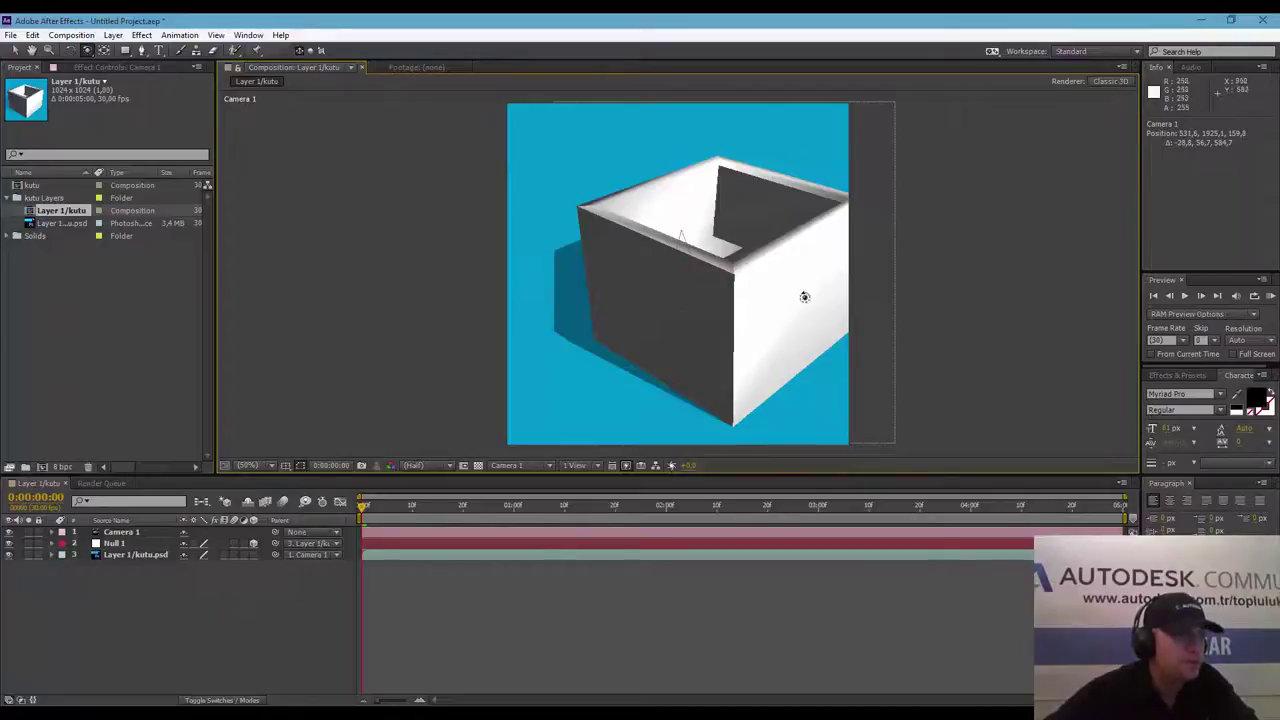
{"action": "left_click_drag", "start_coordinate": [86, 50], "coordinate": [143, 66]}
{"action": "mouse_move", "coordinate": [749, 349]}
{"action": "left_mouse_down"}
{"action": "mouse_move", "coordinate": [689, 321]}
{"action": "mouse_move", "coordinate": [719, 279]}
{"action": "mouse_move", "coordinate": [673, 347]}
{"action": "left_mouse_up"}
{"action": "mouse_move", "coordinate": [676, 353]}
{"action": "left_mouse_down"}
{"action": "mouse_move", "coordinate": [716, 294]}
{"action": "mouse_move", "coordinate": [665, 201]}
{"action": "mouse_move", "coordinate": [752, 238]}
{"action": "mouse_move", "coordinate": [738, 242]}
{"action": "left_mouse_up"}
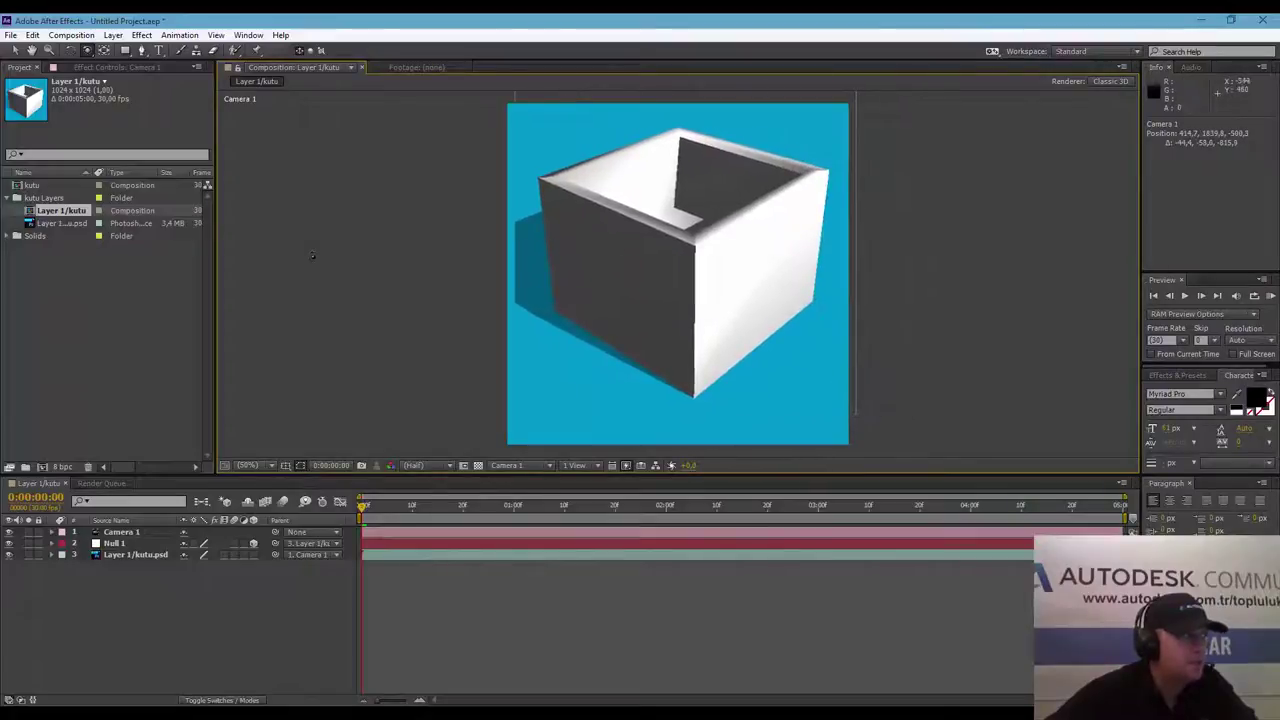
Orbit with the Orbit Camera Tool and turn on the box layer's 3D switch.
{"action": "left_click", "coordinate": [87, 50]}
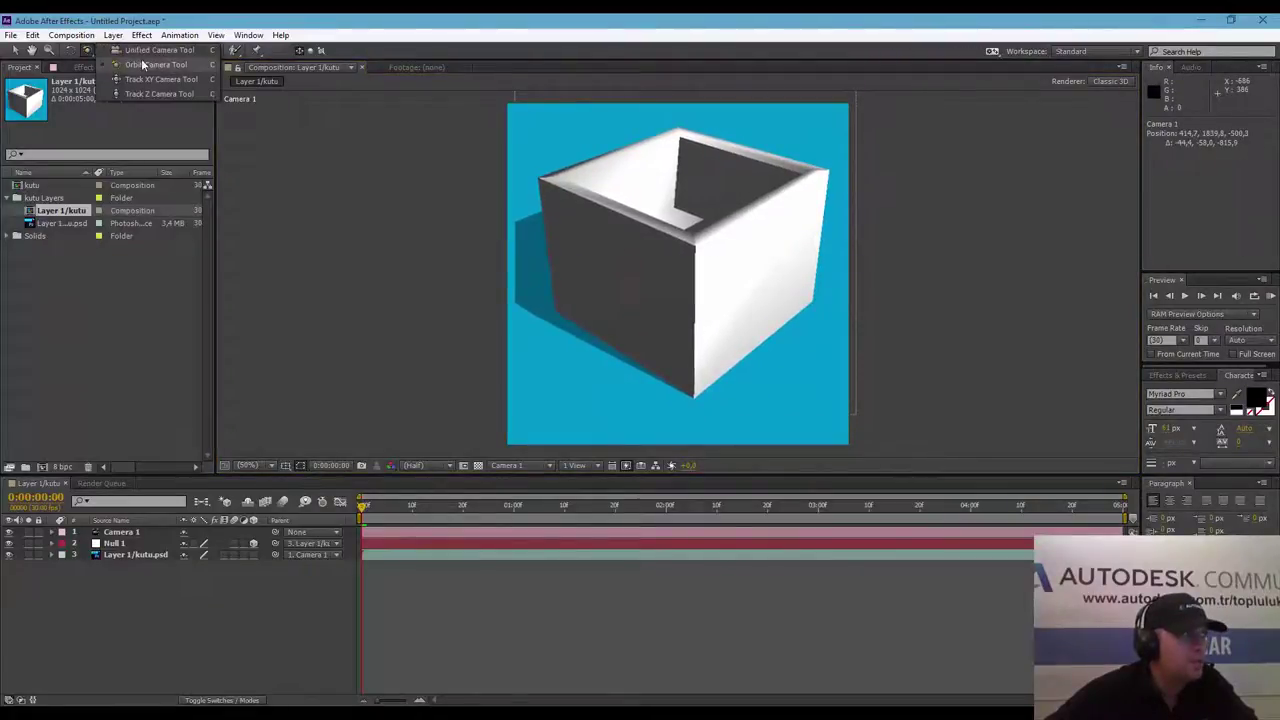
{"action": "left_click", "coordinate": [150, 64]}
{"action": "mouse_move", "coordinate": [689, 371]}
{"action": "left_mouse_down"}
{"action": "mouse_move", "coordinate": [695, 347]}
{"action": "mouse_move", "coordinate": [714, 360]}
{"action": "left_mouse_up"}
{"action": "left_click", "coordinate": [318, 589]}
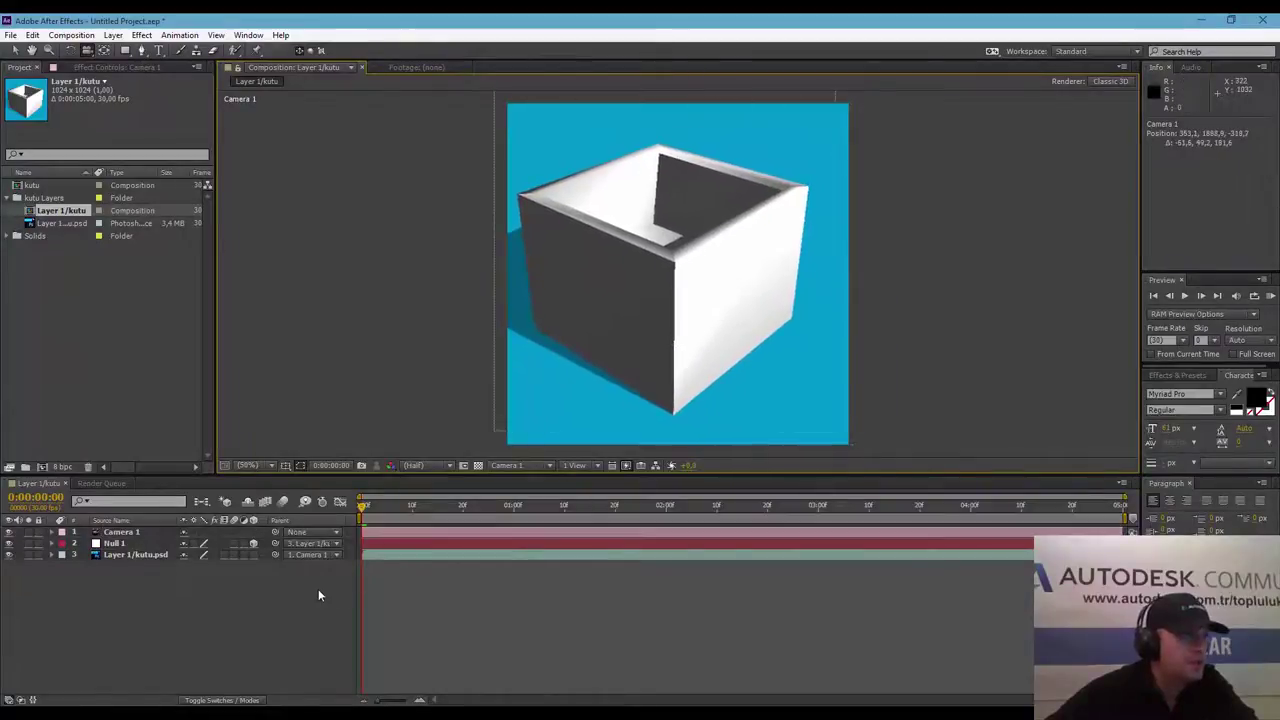
{"action": "left_click", "coordinate": [257, 554]}
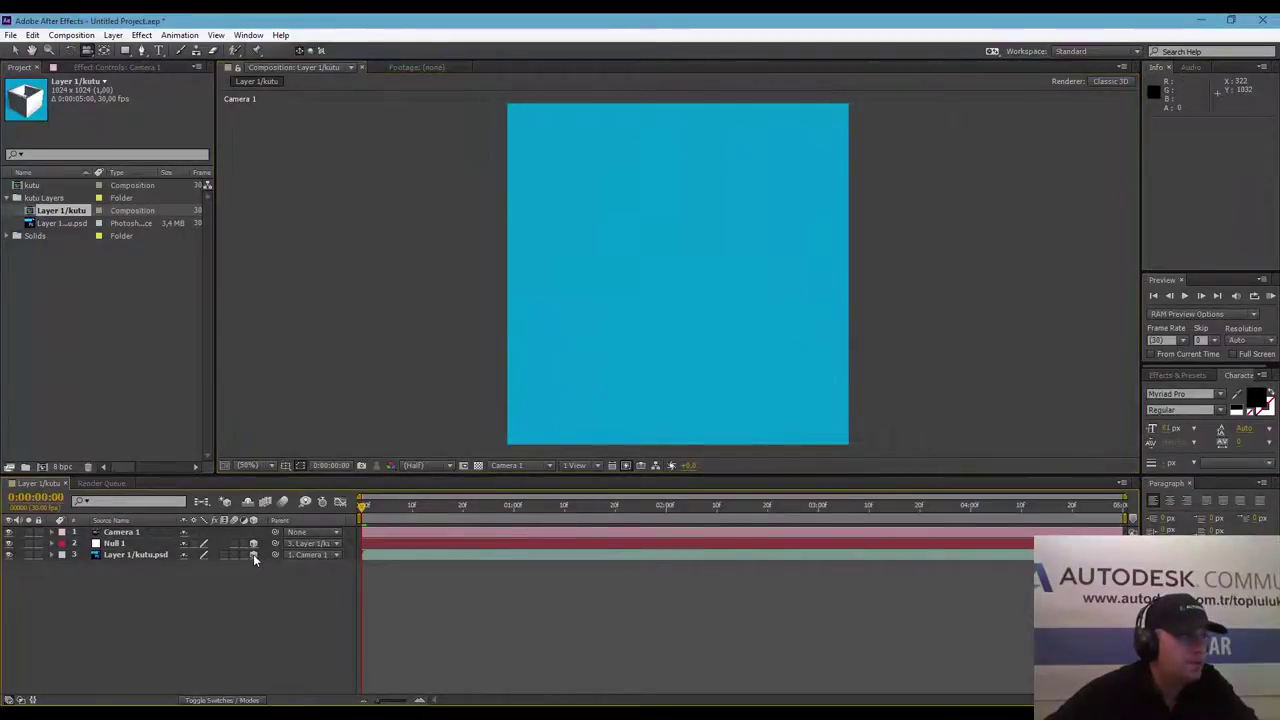
Turn off 3D on kutu.psd, toggle Null 1's 3D off and on, then orbit the camera.
{"action": "left_click", "coordinate": [256, 557]}
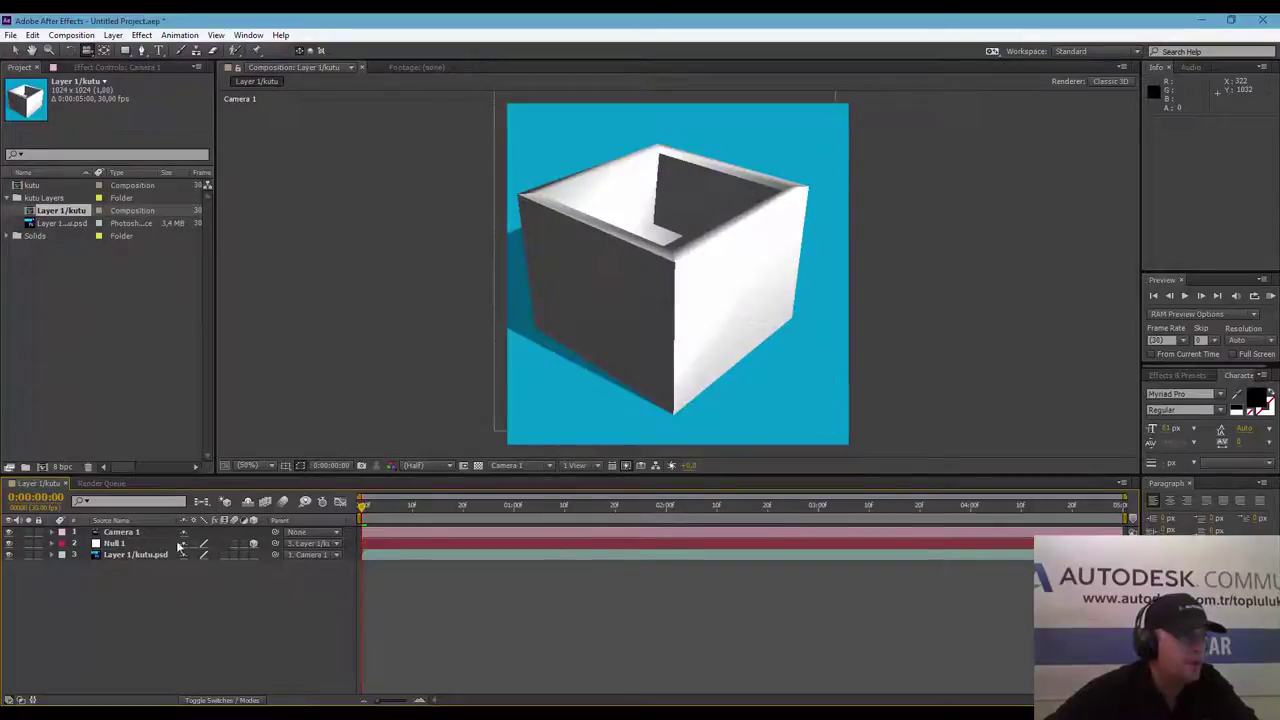
{"action": "left_click", "coordinate": [253, 545]}
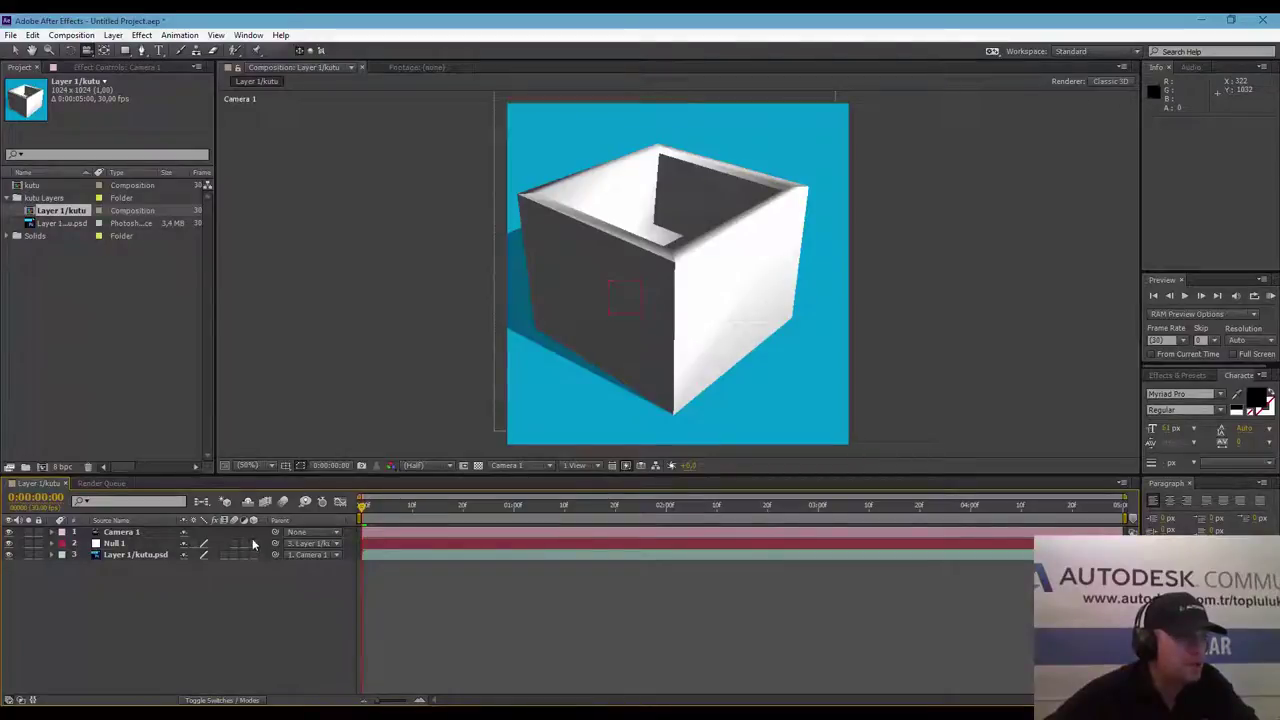
{"action": "left_click", "coordinate": [253, 543]}
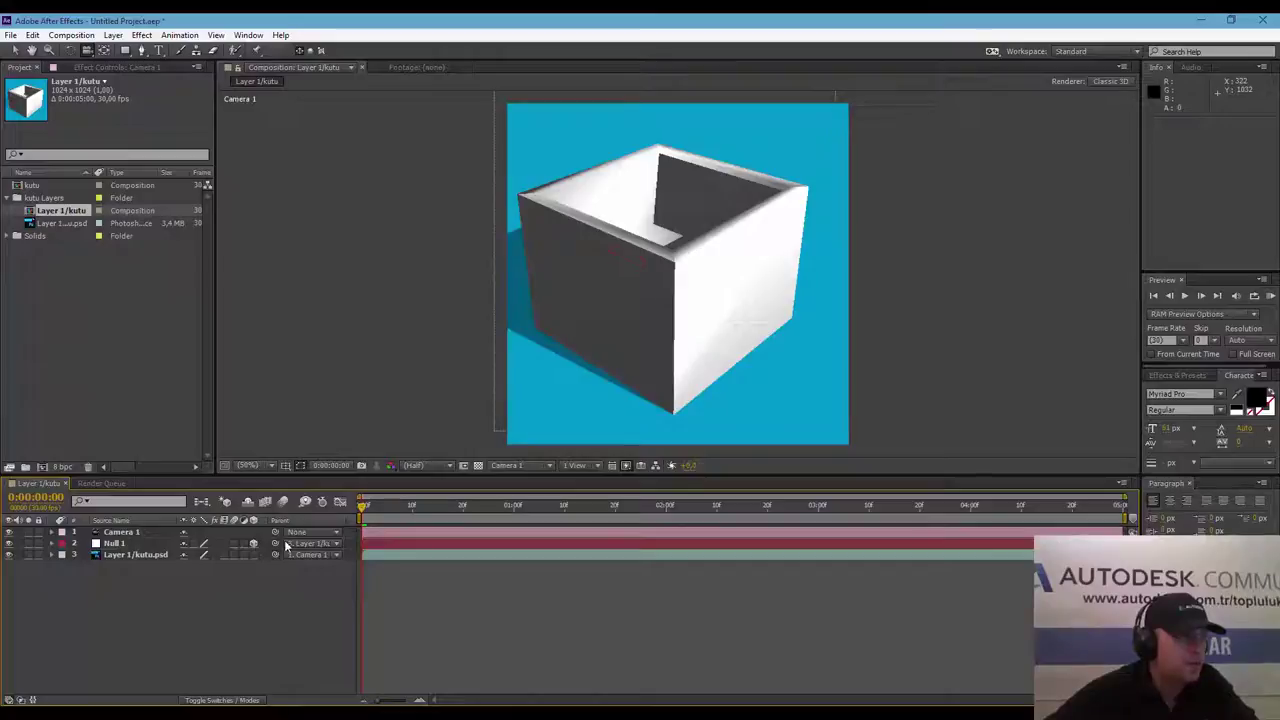
{"action": "left_click_drag", "start_coordinate": [576, 433], "coordinate": [622, 296]}
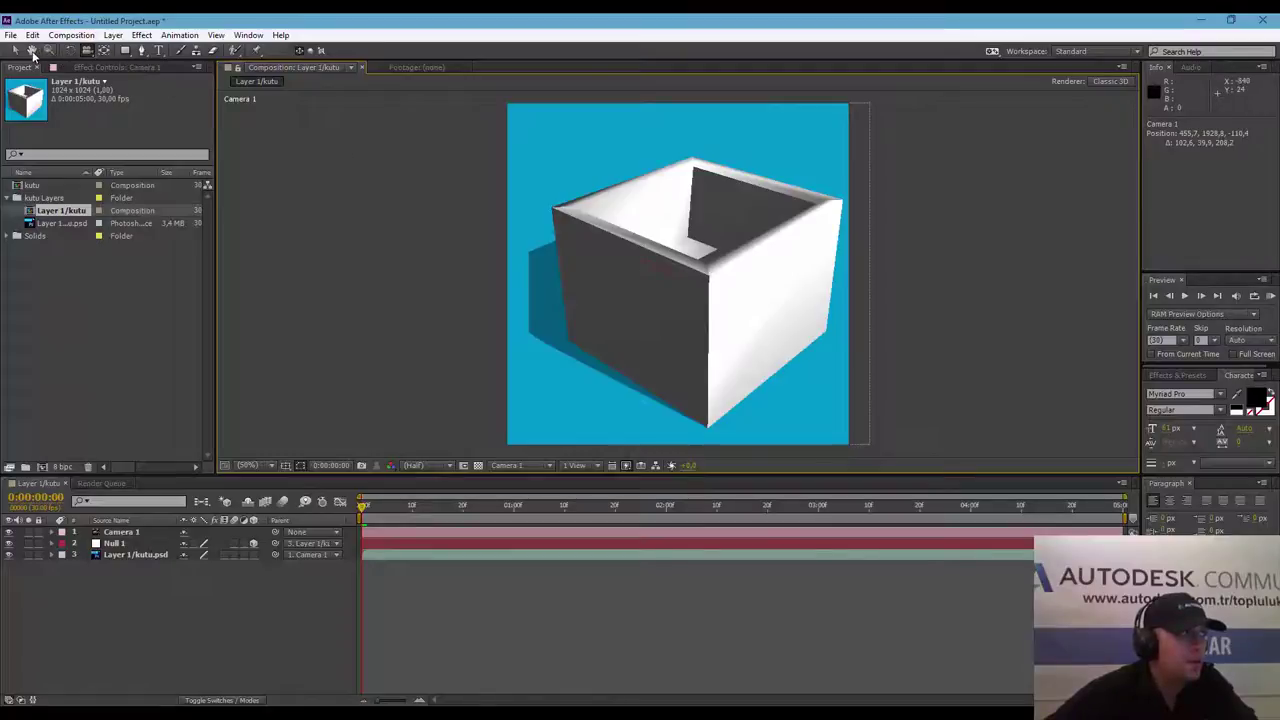
Push Null 1 into the box along Z, stretch it to 180% width, and nudge it down-right.
{"action": "left_click", "coordinate": [15, 52]}
{"action": "left_click", "coordinate": [658, 269]}
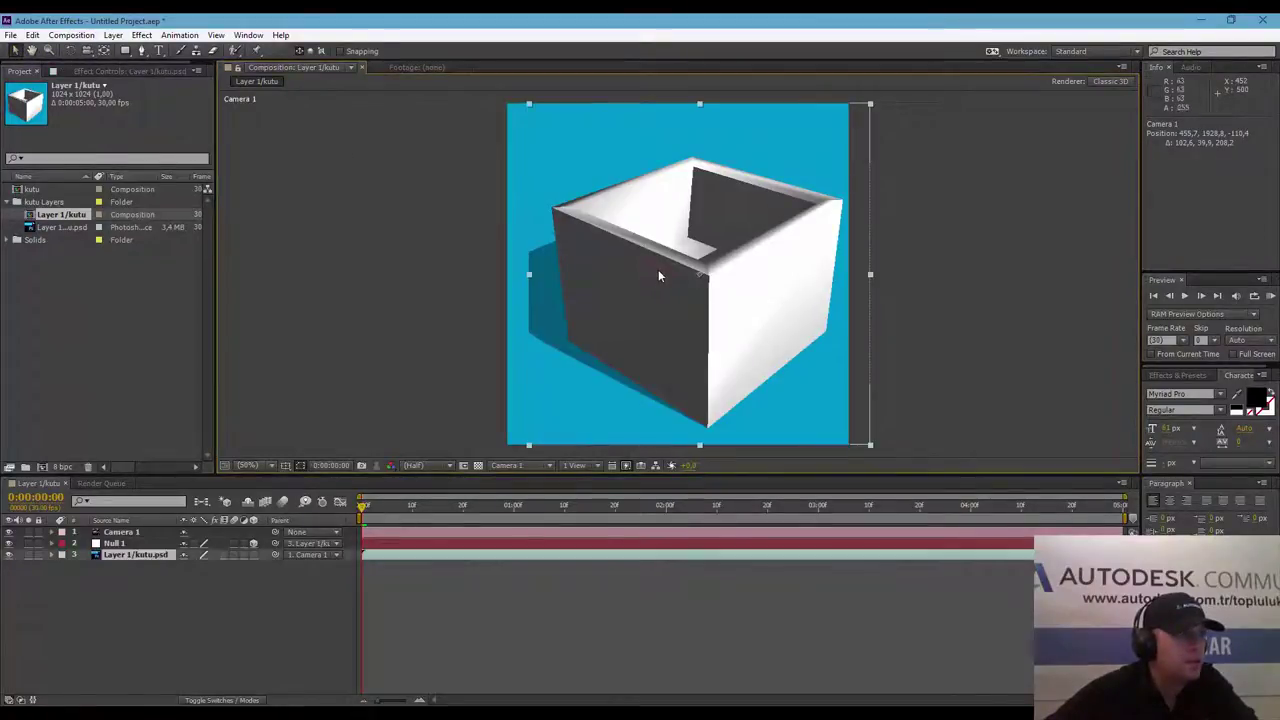
{"action": "left_click", "coordinate": [148, 544]}
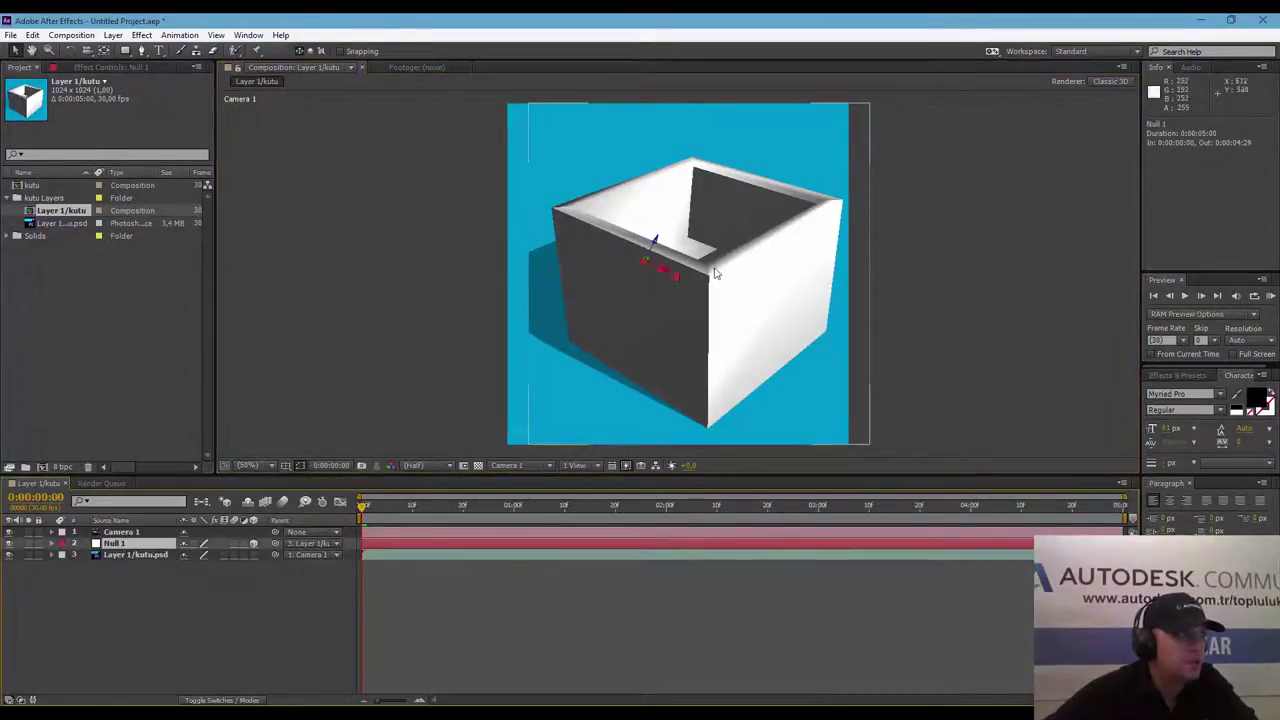
{"action": "left_click_drag", "start_coordinate": [655, 245], "coordinate": [686, 218]}
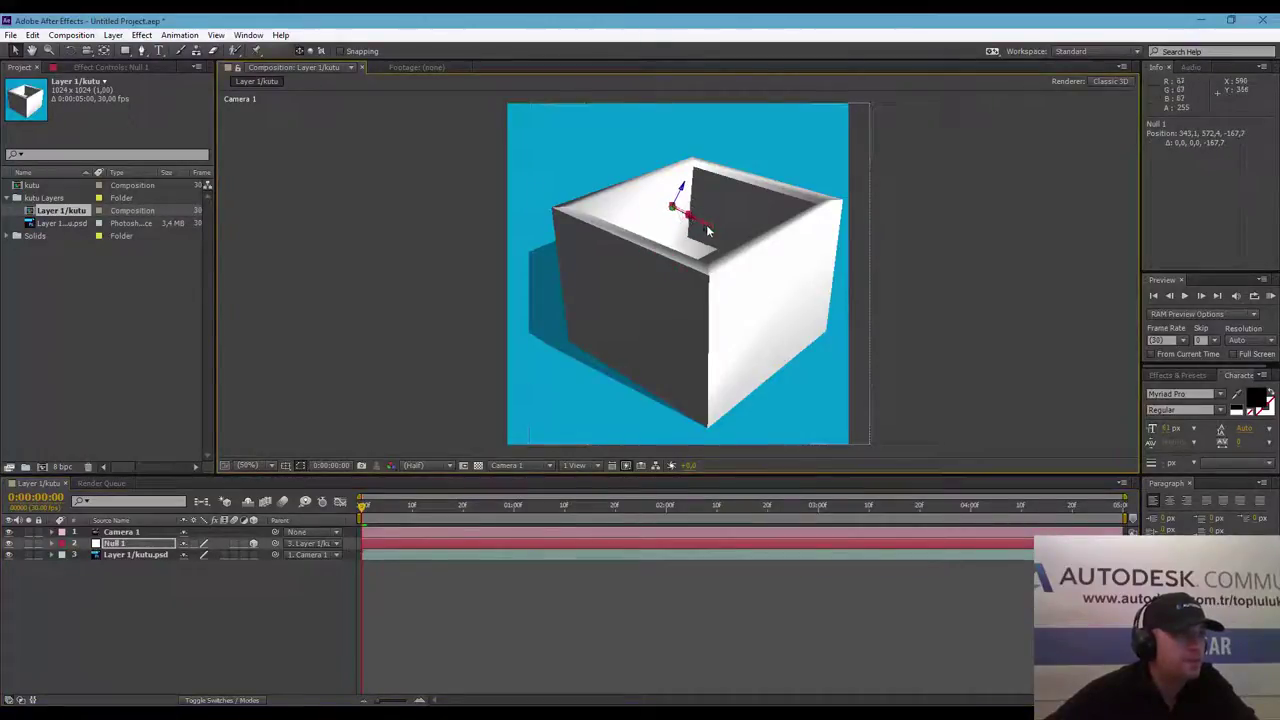
{"action": "left_click_drag", "start_coordinate": [704, 230], "coordinate": [716, 241]}
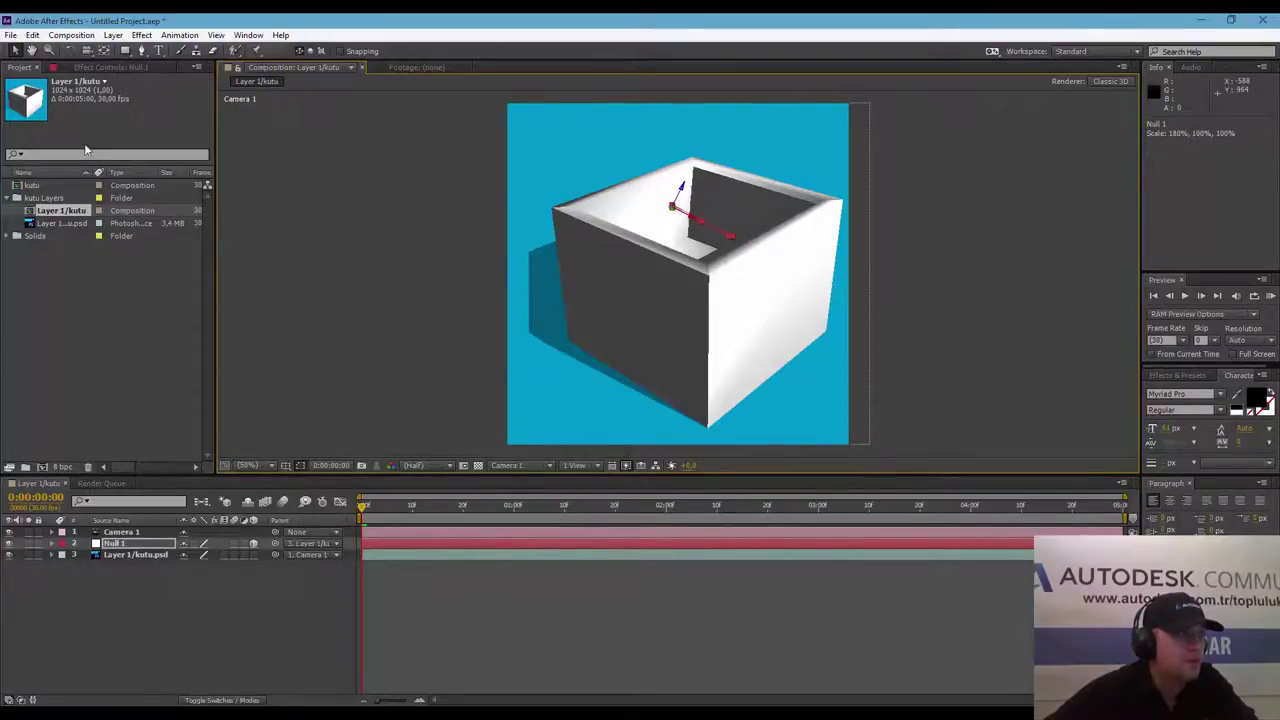
{"action": "left_click", "coordinate": [87, 50]}
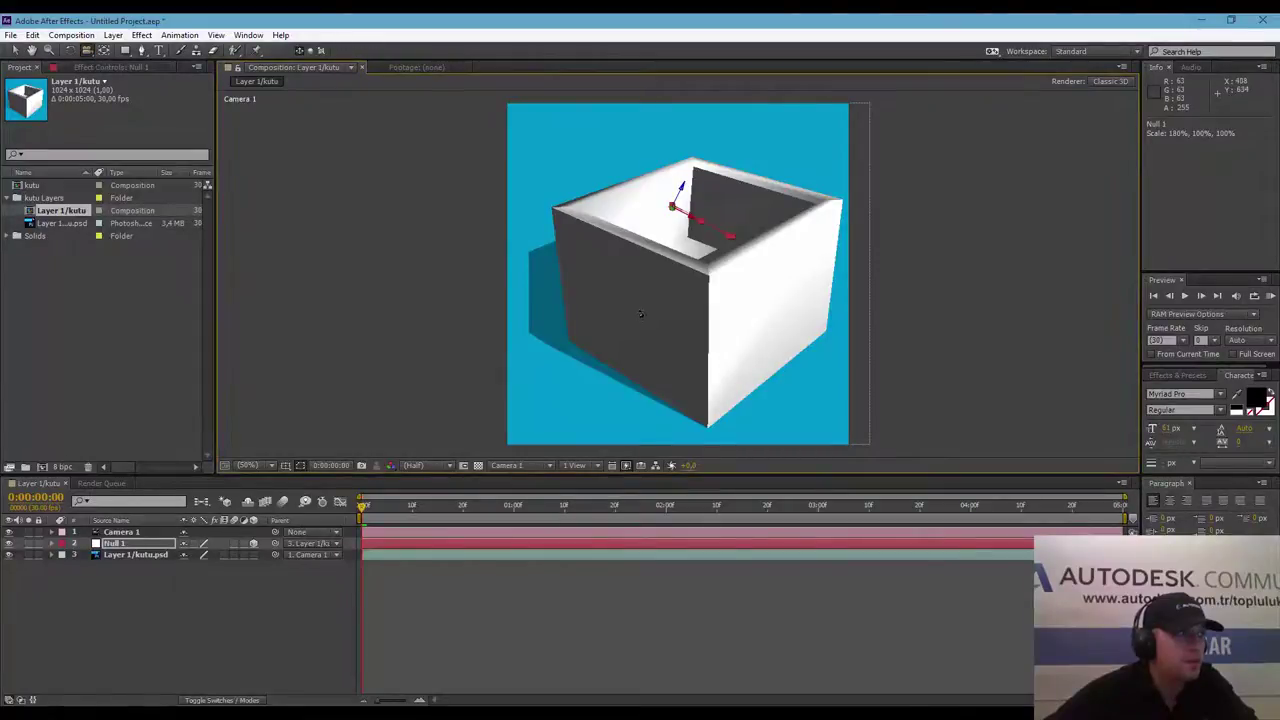
{"action": "left_click_drag", "start_coordinate": [645, 311], "coordinate": [590, 308]}
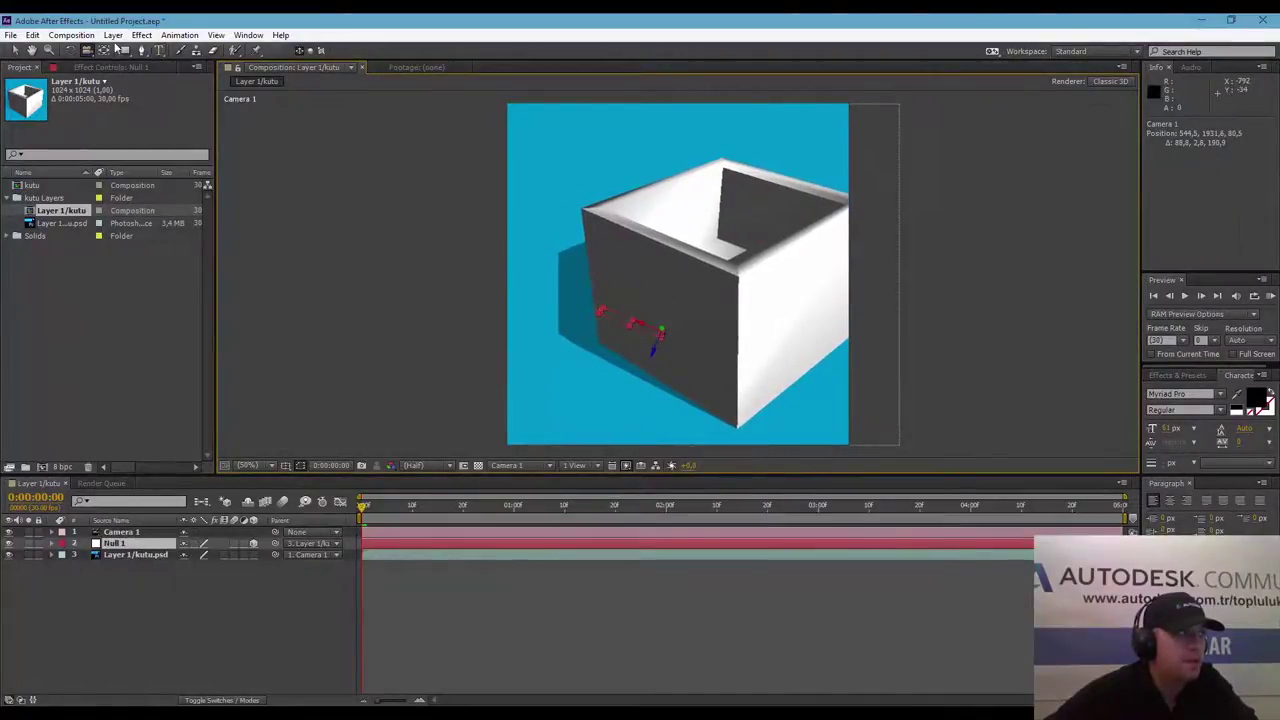
{"action": "left_click", "coordinate": [16, 50]}
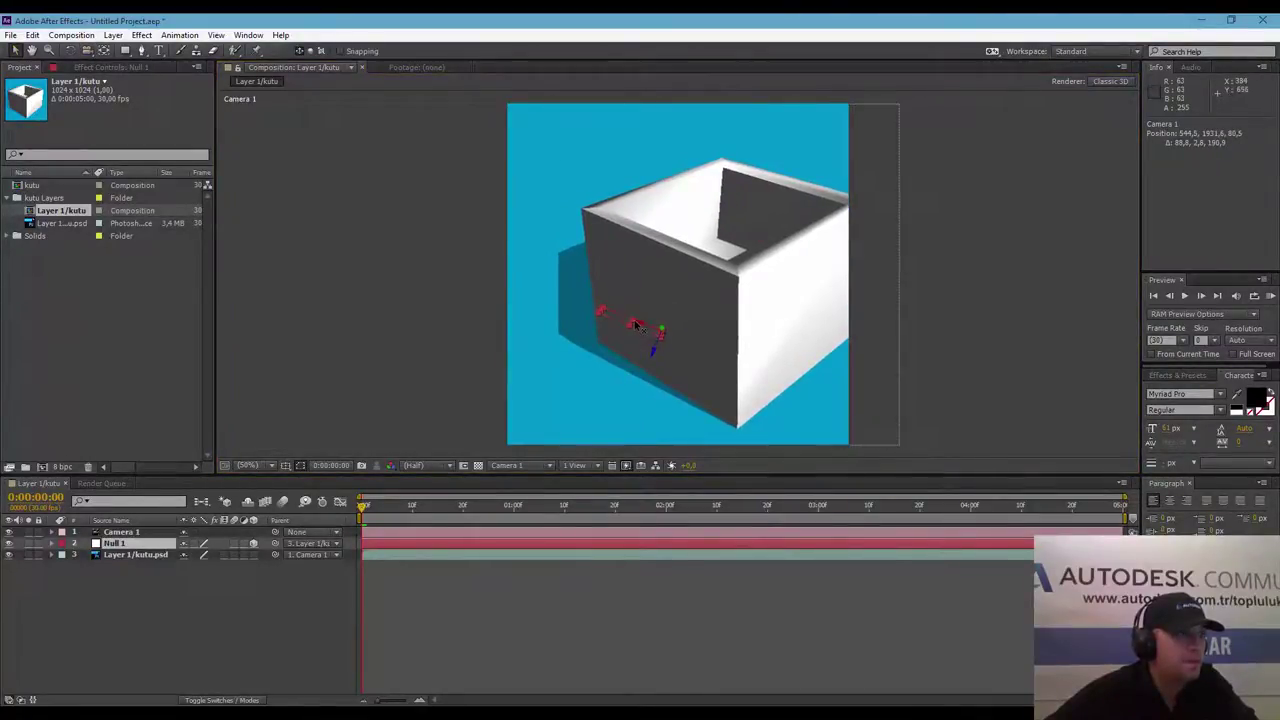
{"action": "left_click_drag", "start_coordinate": [700, 316], "coordinate": [725, 330]}
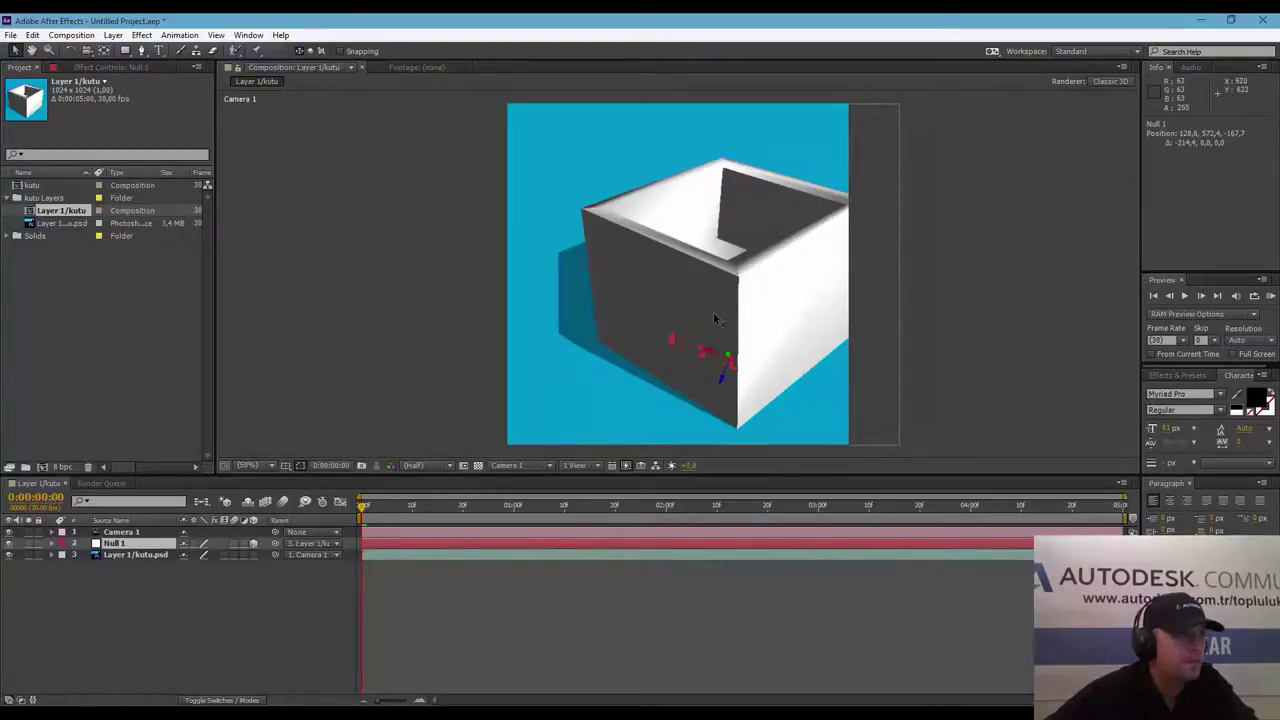
Orbit and move Camera 1 to look down into the box from higher up.
{"action": "left_click", "coordinate": [87, 50]}
{"action": "mouse_move", "coordinate": [771, 349]}
{"action": "left_mouse_down"}
{"action": "mouse_move", "coordinate": [751, 314]}
{"action": "mouse_move", "coordinate": [761, 293]}
{"action": "mouse_move", "coordinate": [709, 297]}
{"action": "mouse_move", "coordinate": [742, 318]}
{"action": "left_mouse_up"}
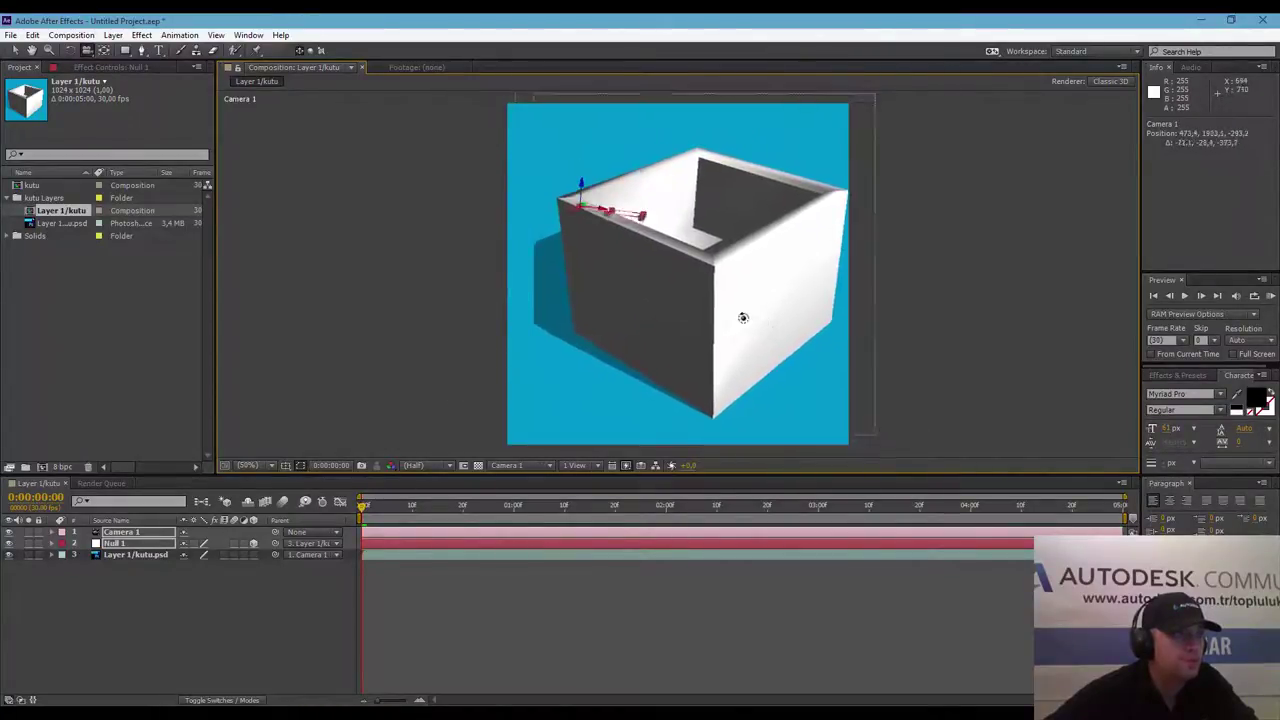
{"action": "left_click_drag", "start_coordinate": [742, 318], "coordinate": [737, 320]}
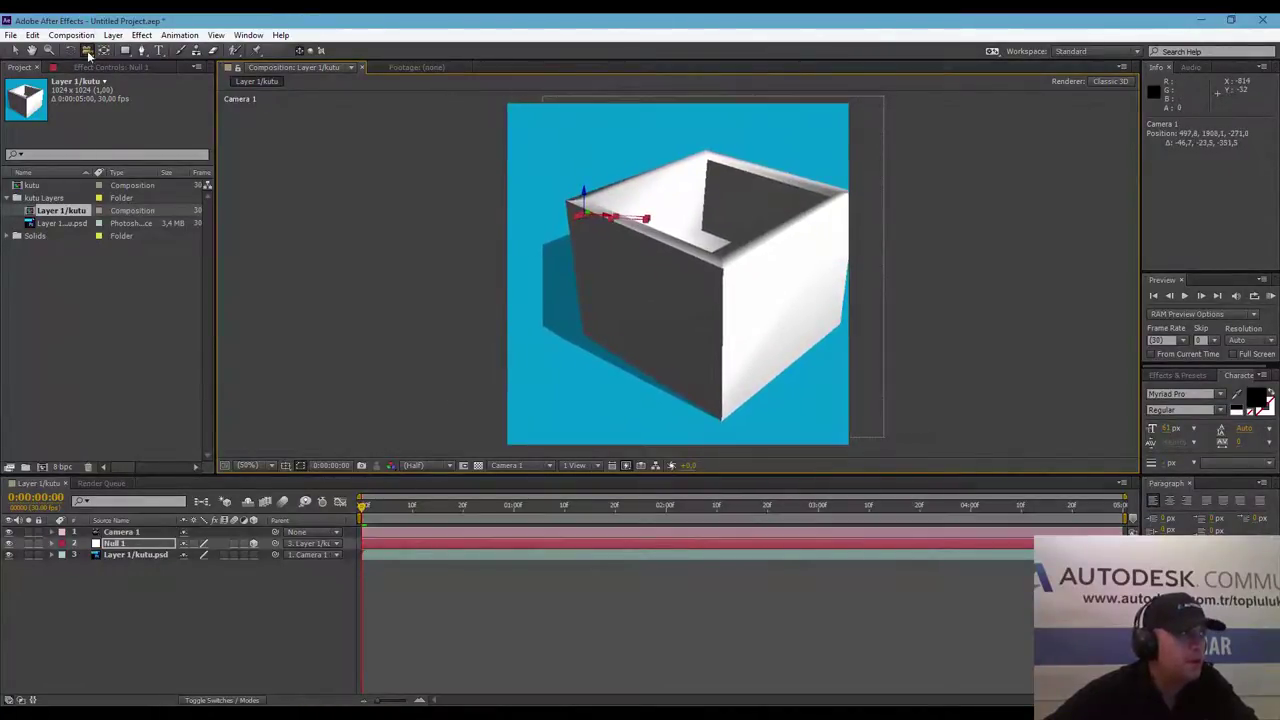
{"action": "left_click_drag", "start_coordinate": [88, 52], "coordinate": [133, 91]}
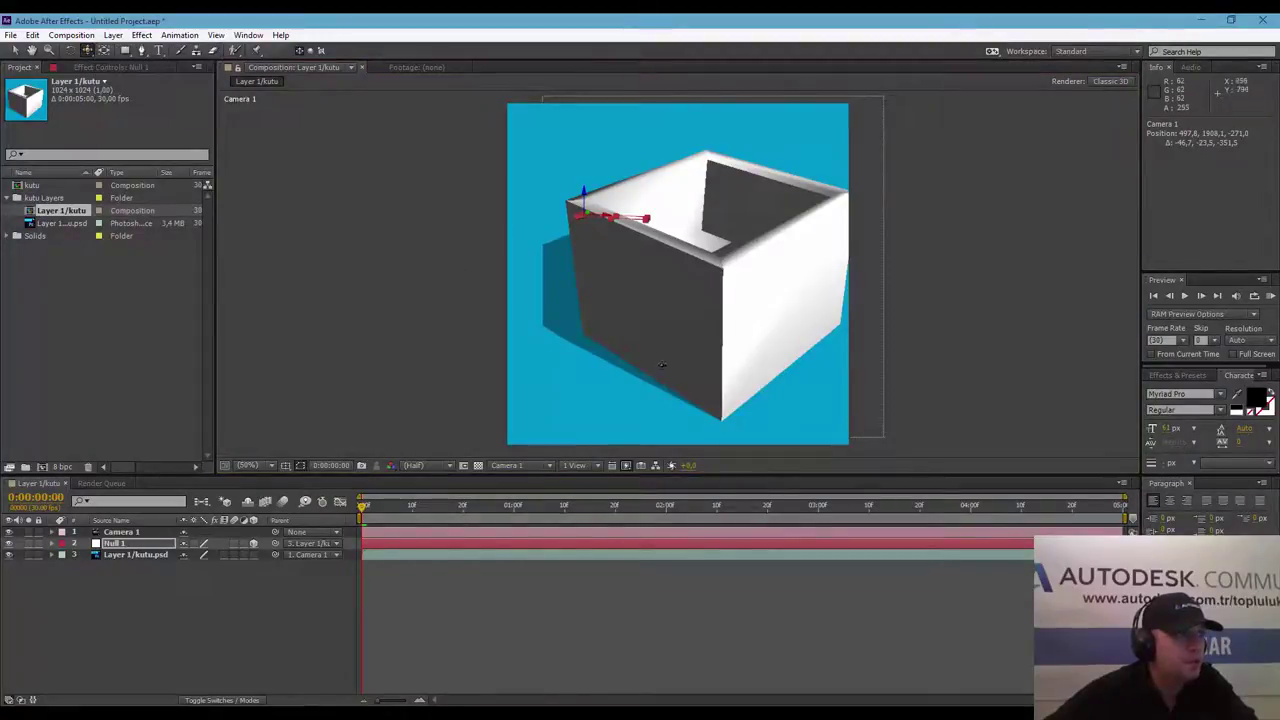
{"action": "mouse_move", "coordinate": [662, 365]}
{"action": "left_mouse_down"}
{"action": "mouse_move", "coordinate": [743, 393]}
{"action": "mouse_move", "coordinate": [729, 397]}
{"action": "left_mouse_up"}
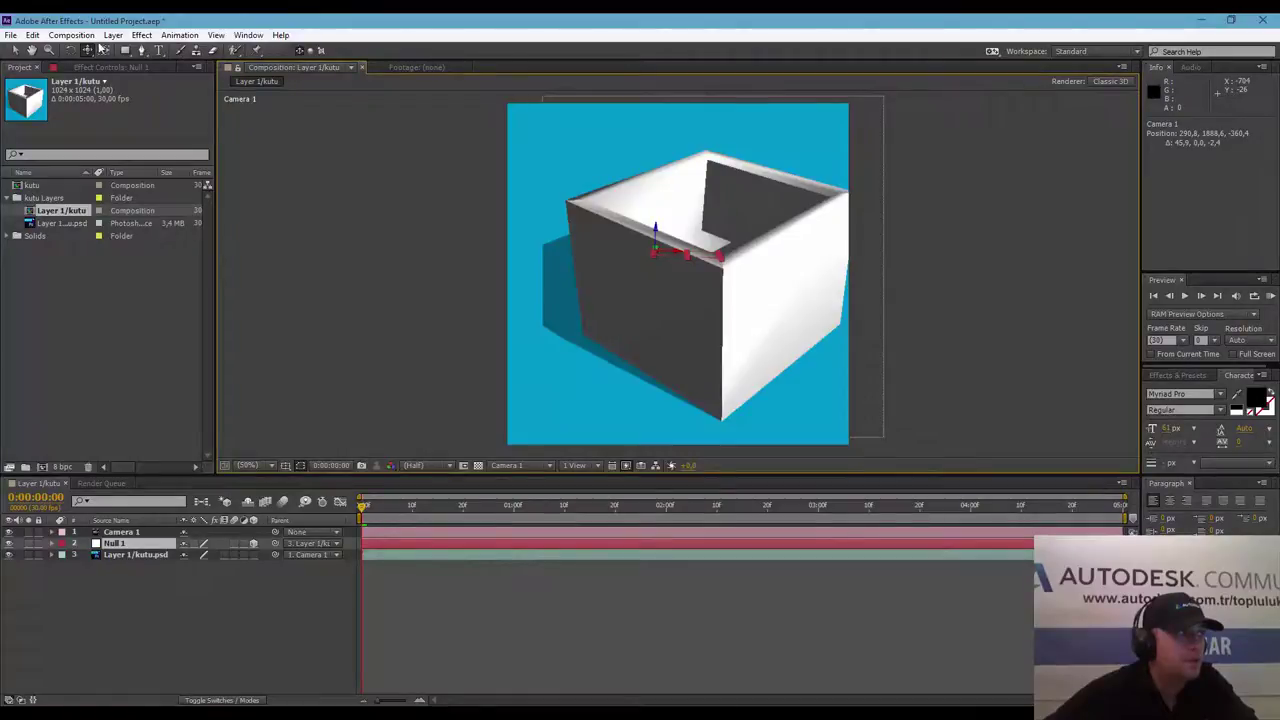
{"action": "left_click_drag", "start_coordinate": [100, 50], "coordinate": [140, 88]}
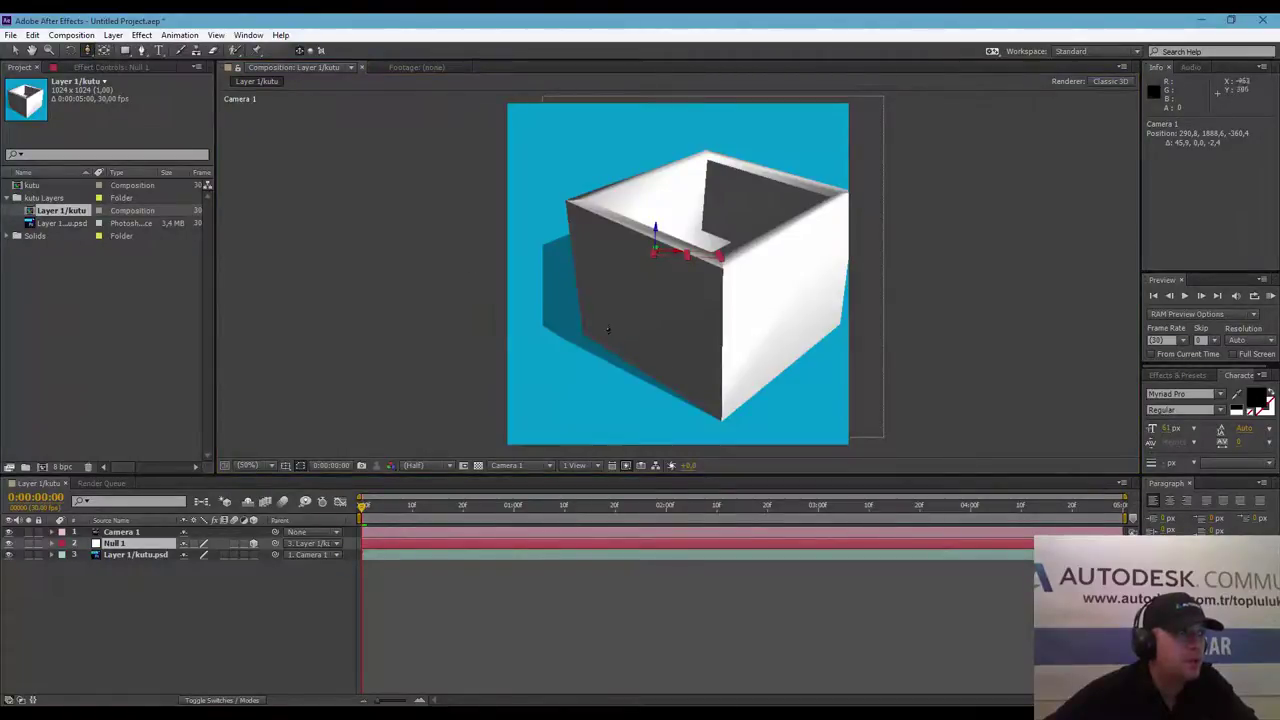
{"action": "mouse_move", "coordinate": [707, 371]}
{"action": "left_mouse_down"}
{"action": "mouse_move", "coordinate": [696, 389]}
{"action": "mouse_move", "coordinate": [651, 352]}
{"action": "left_mouse_up"}
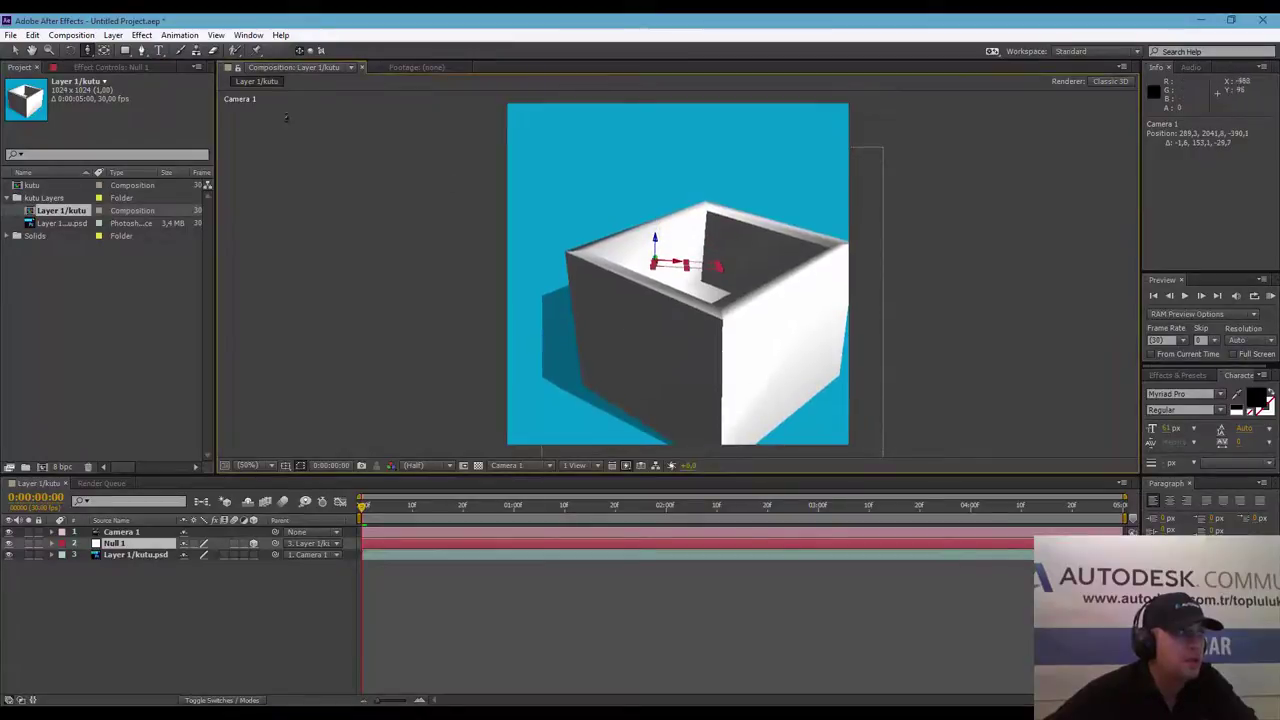
With the Orbit Camera tool, orbit Camera 1 to a new angle on the box.
{"action": "left_click", "coordinate": [88, 51]}
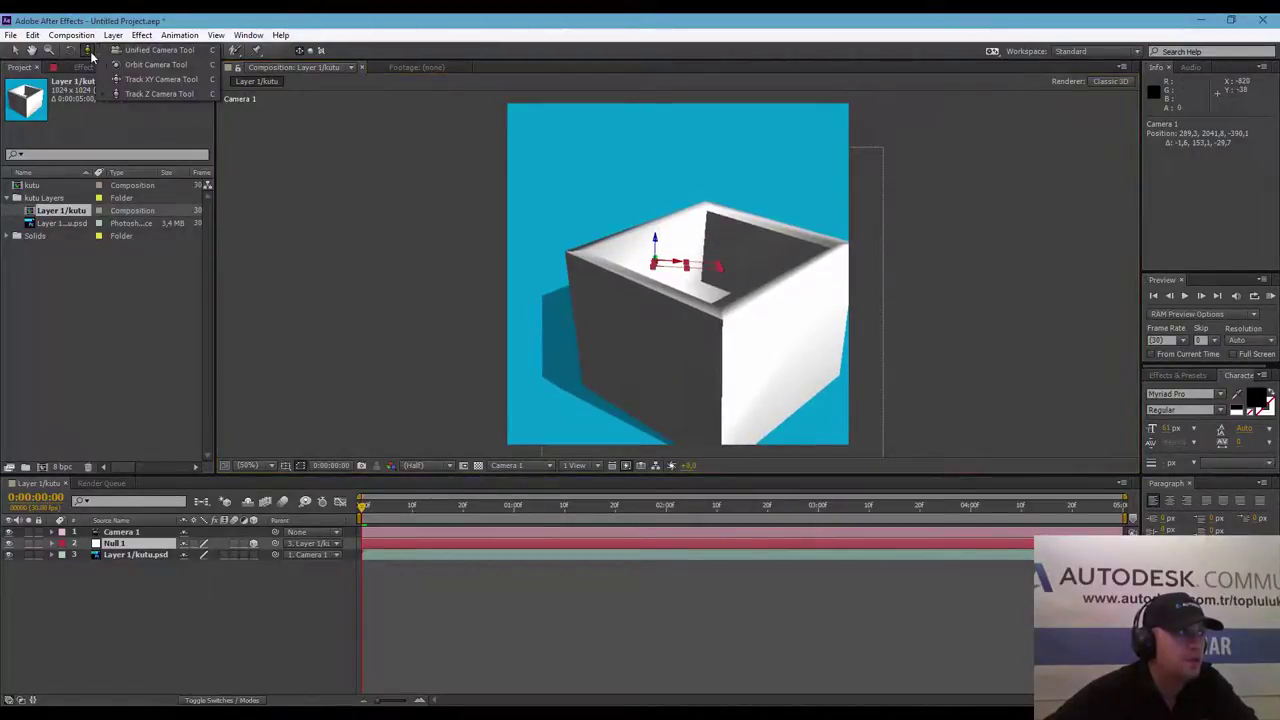
{"action": "left_click", "coordinate": [147, 64]}
{"action": "left_click_drag", "start_coordinate": [733, 381], "coordinate": [716, 342]}
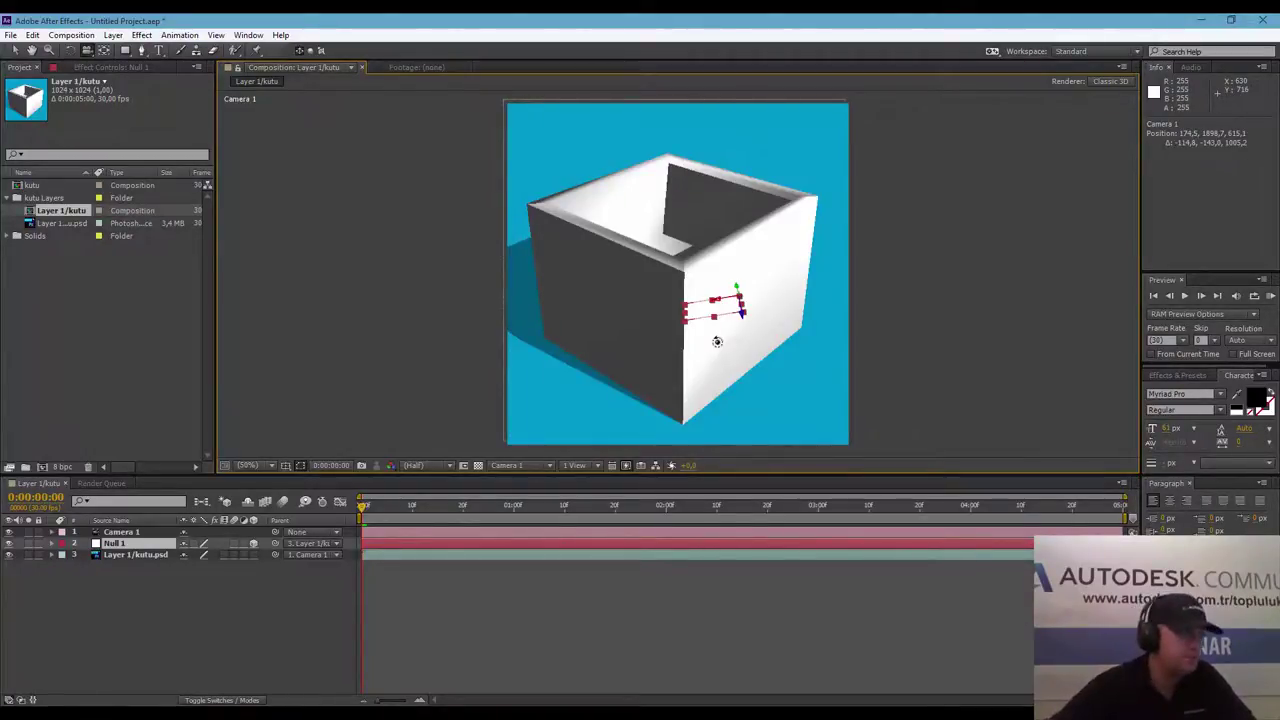
Parent Null 1 to Camera 1, then orbit the camera to swing the box left.
{"action": "left_click", "coordinate": [261, 543]}
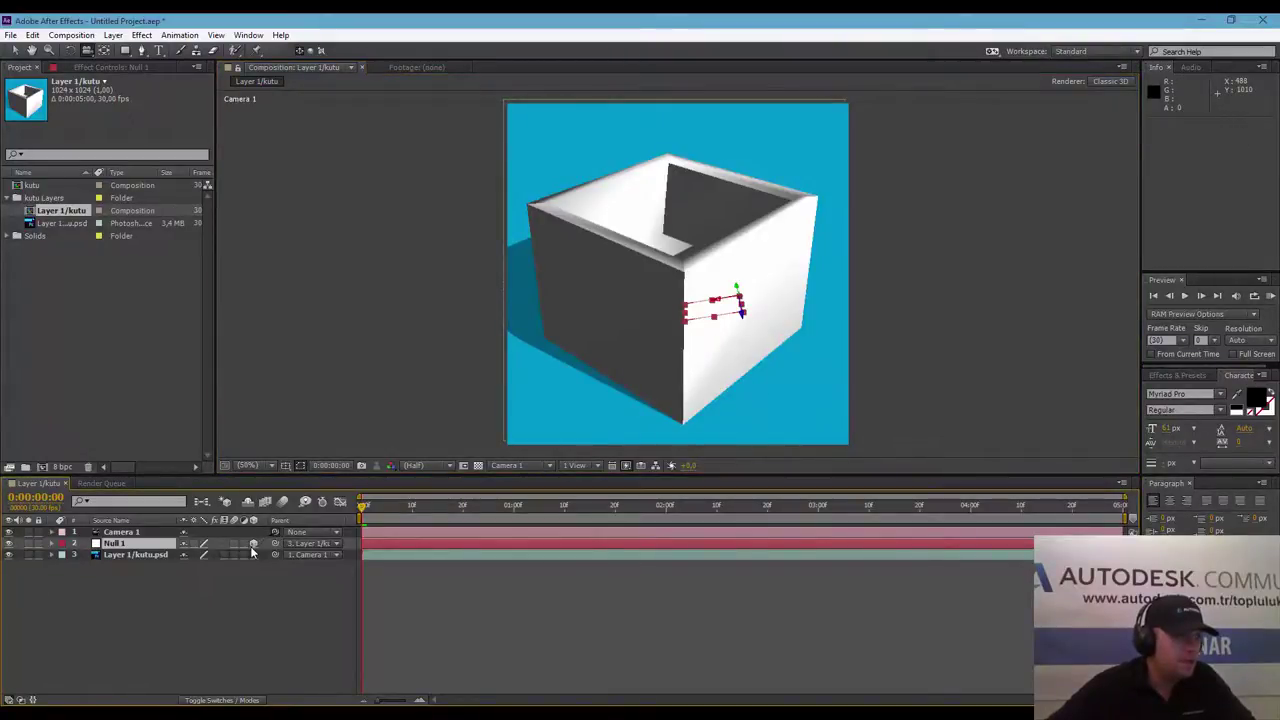
{"action": "left_click_drag", "start_coordinate": [275, 543], "coordinate": [300, 533]}
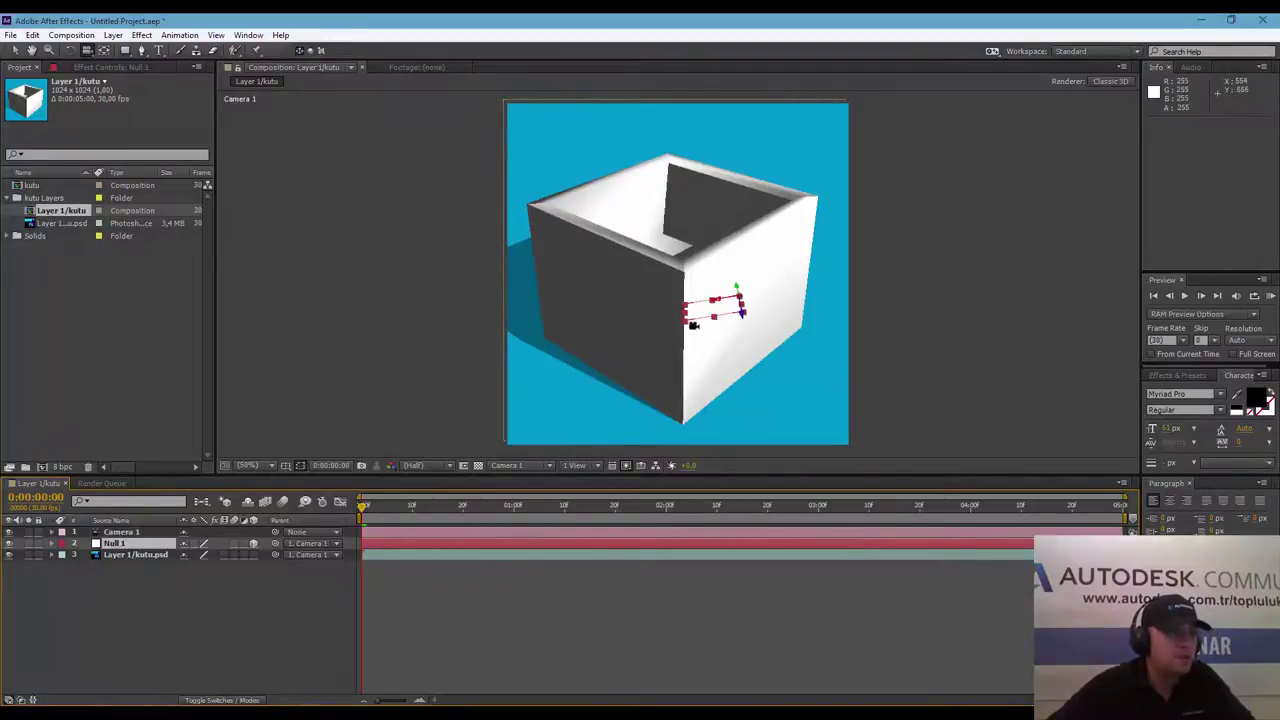
{"action": "mouse_move", "coordinate": [703, 325]}
{"action": "left_mouse_down"}
{"action": "mouse_move", "coordinate": [661, 330]}
{"action": "mouse_move", "coordinate": [703, 305]}
{"action": "mouse_move", "coordinate": [696, 331]}
{"action": "left_mouse_up"}
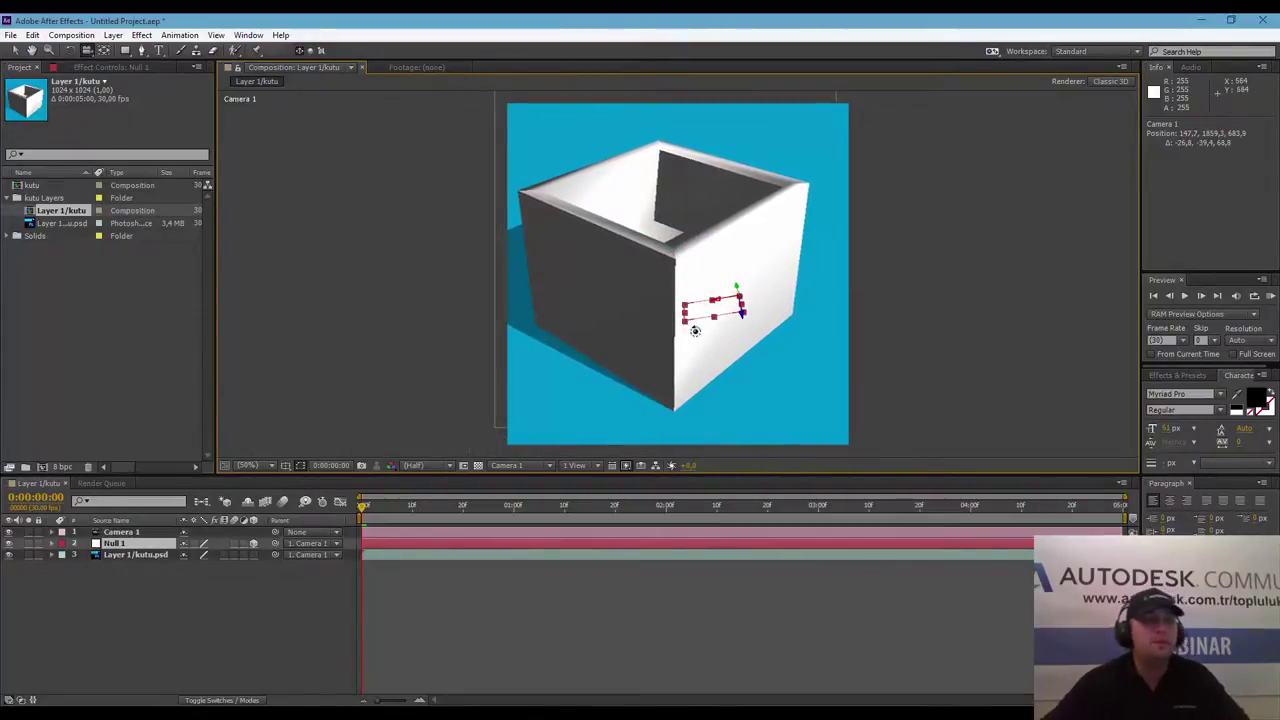